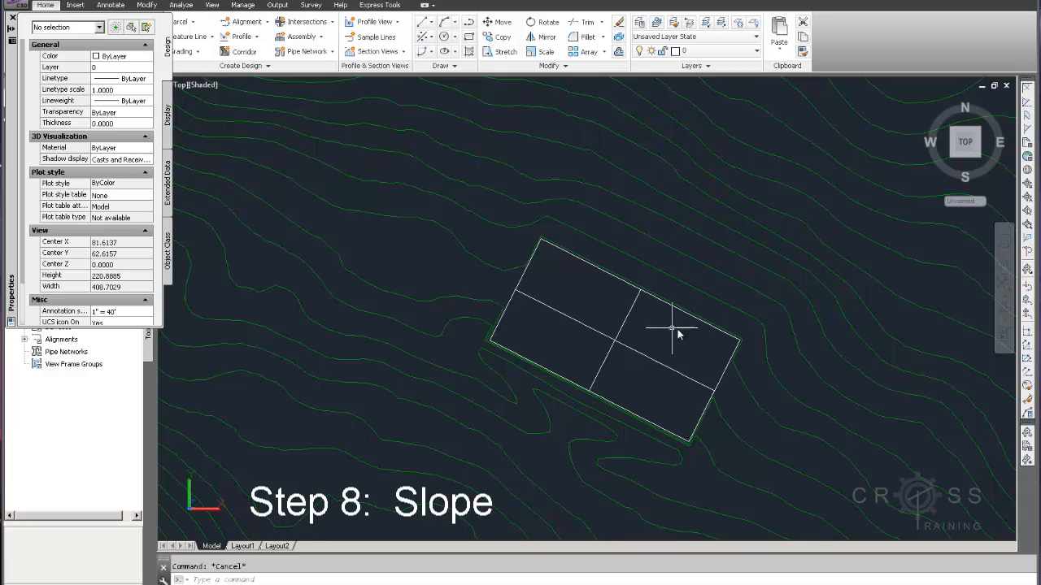
Step: Examine the contours around the building pad and the flatter terrain north of it
{"action": "mouse_move", "coordinate": [674, 333]}
{"action": "middle_mouse_down"}
{"action": "mouse_move", "coordinate": [667, 301]}
{"action": "mouse_move", "coordinate": [644, 291]}
{"action": "middle_mouse_up"}
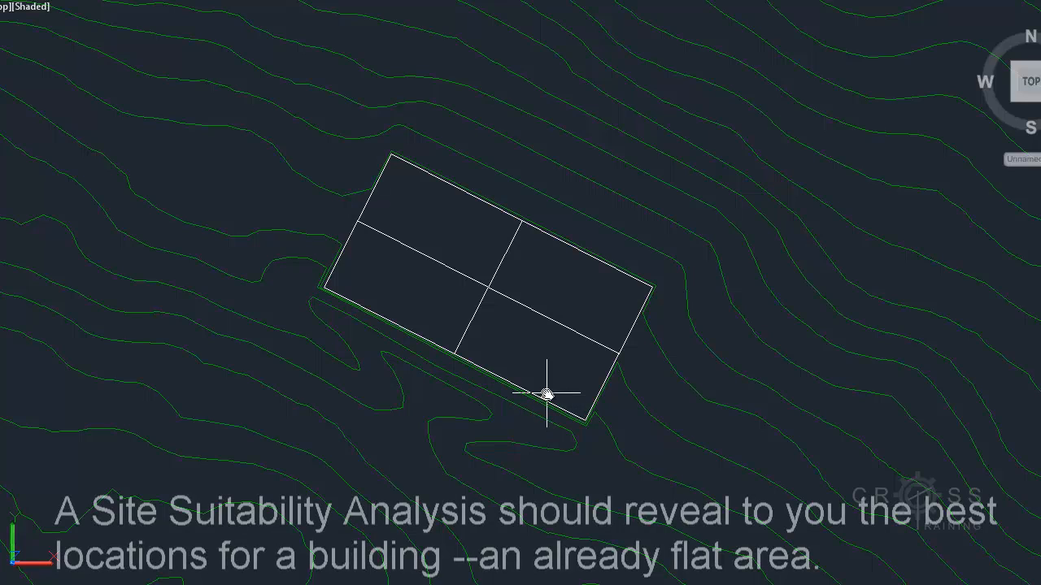
{"action": "mouse_move", "coordinate": [545, 368]}
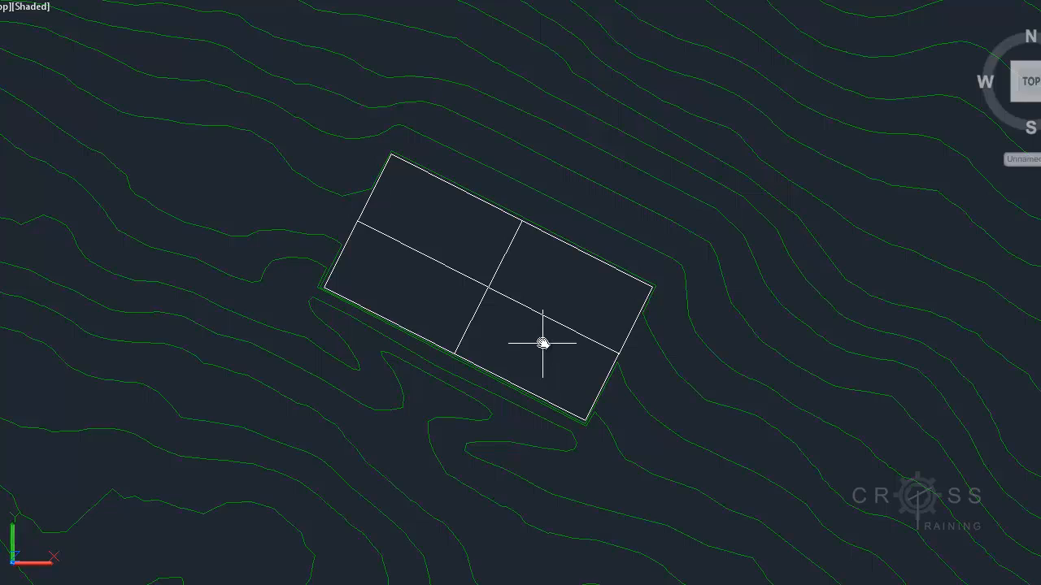
{"action": "mouse_move", "coordinate": [600, 306]}
{"action": "middle_mouse_down"}
{"action": "mouse_move", "coordinate": [577, 397]}
{"action": "mouse_move", "coordinate": [562, 343]}
{"action": "mouse_move", "coordinate": [508, 461]}
{"action": "middle_mouse_up"}
{"action": "scroll", "coordinate": [589, 327], "scroll_direction": "down", "scroll_amount": 3}
{"action": "middle_click_drag", "start_coordinate": [558, 284], "coordinate": [549, 374]}
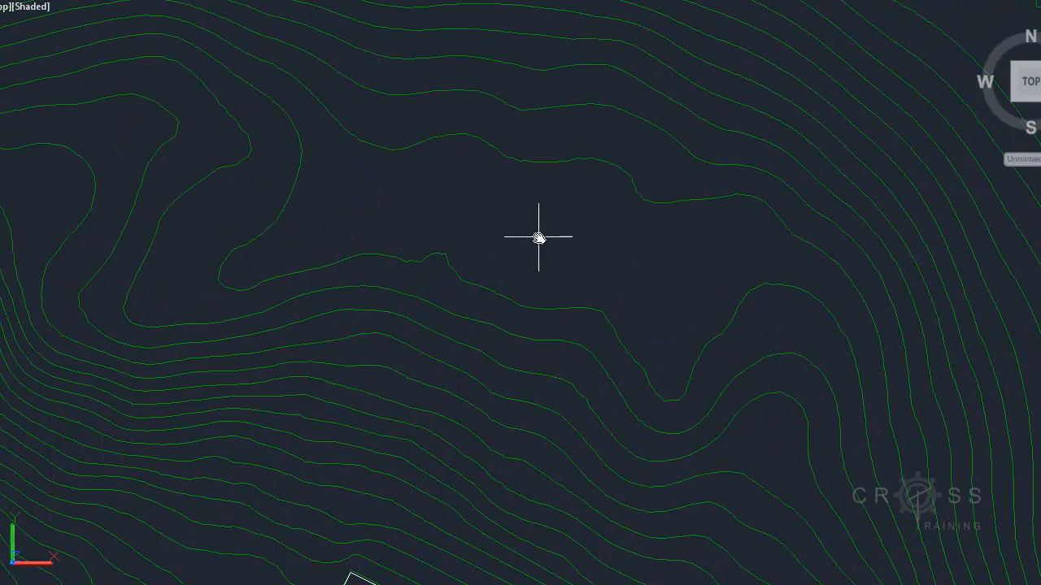
{"action": "mouse_move", "coordinate": [577, 313]}
{"action": "middle_mouse_down"}
{"action": "mouse_move", "coordinate": [553, 190]}
{"action": "mouse_move", "coordinate": [595, 283]}
{"action": "middle_mouse_up"}
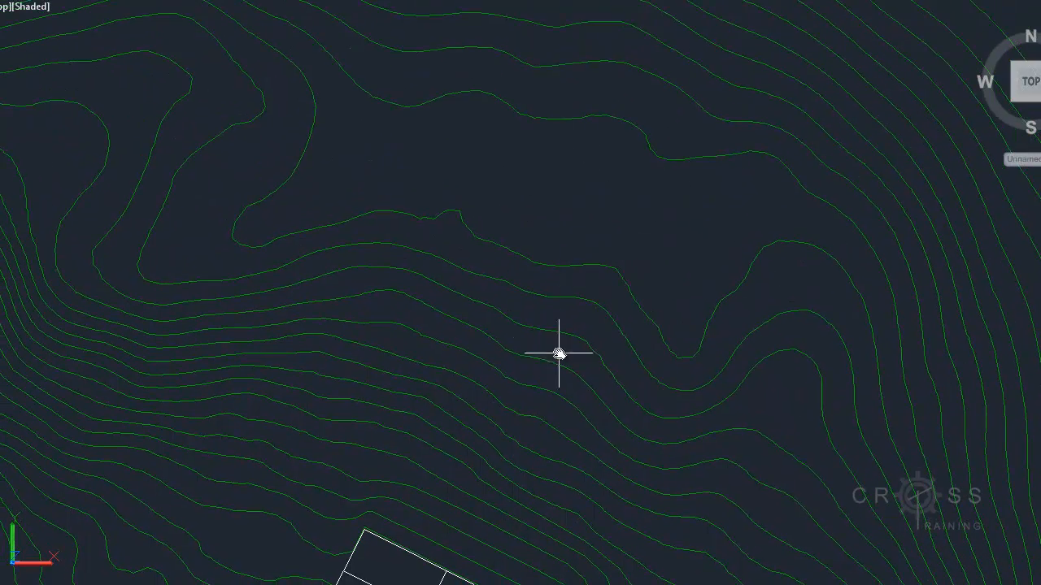
{"action": "middle_click_drag", "start_coordinate": [559, 354], "coordinate": [592, 207]}
{"action": "mouse_move", "coordinate": [581, 267]}
{"action": "middle_mouse_down"}
{"action": "mouse_move", "coordinate": [563, 364]}
{"action": "mouse_move", "coordinate": [570, 395]}
{"action": "mouse_move", "coordinate": [629, 274]}
{"action": "mouse_move", "coordinate": [598, 367]}
{"action": "mouse_move", "coordinate": [643, 285]}
{"action": "middle_mouse_up"}
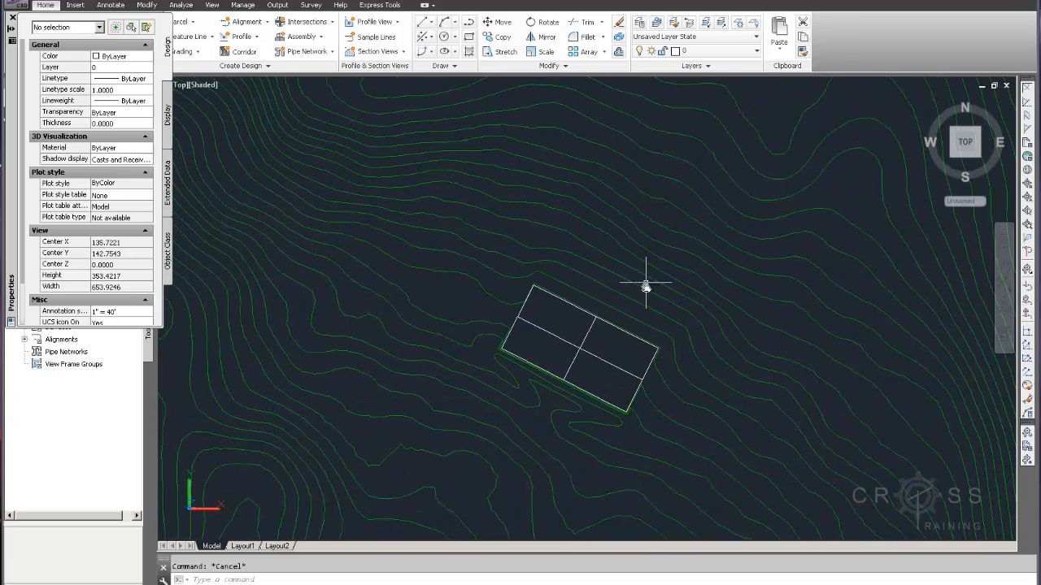
{"action": "scroll", "coordinate": [613, 353], "scroll_direction": "up", "scroll_amount": 3}
{"action": "mouse_move", "coordinate": [613, 365]}
{"action": "middle_mouse_down"}
{"action": "mouse_move", "coordinate": [597, 341]}
{"action": "mouse_move", "coordinate": [600, 350]}
{"action": "middle_mouse_up"}
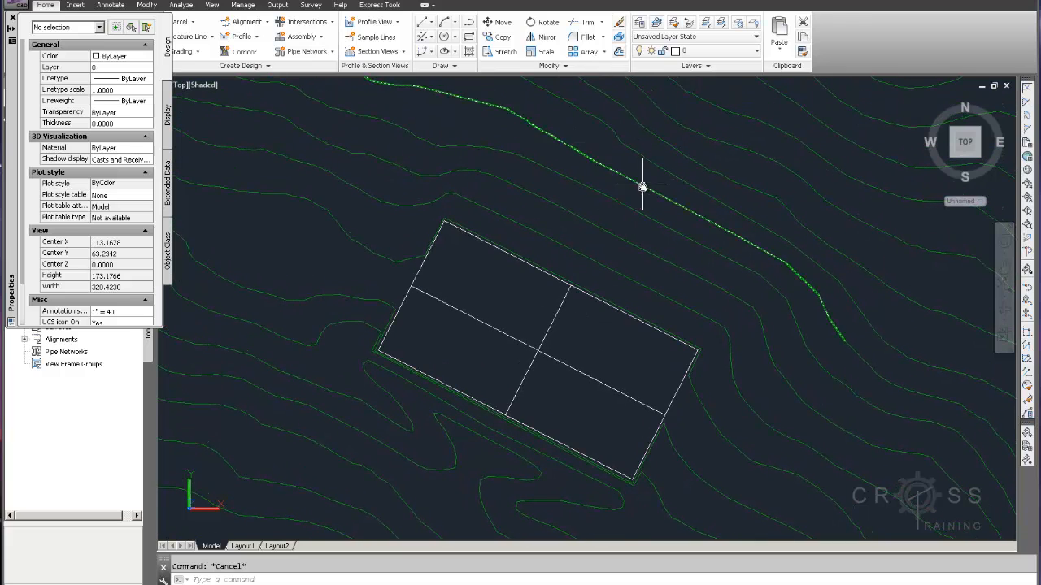
{"action": "mouse_move", "coordinate": [640, 189]}
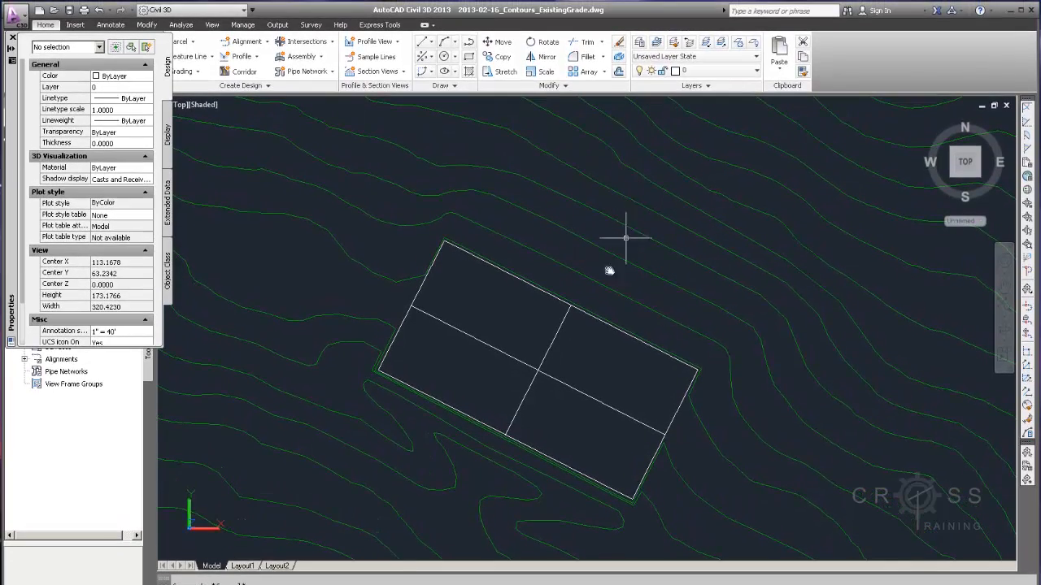
{"action": "scroll", "coordinate": [579, 305], "scroll_direction": "up", "scroll_amount": 5}
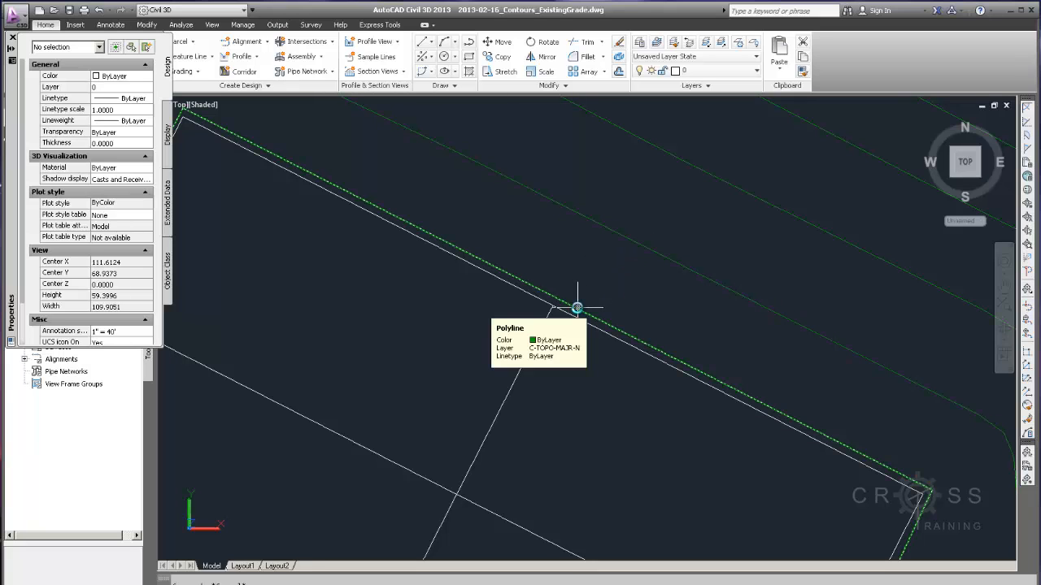
{"action": "scroll", "coordinate": [609, 239], "scroll_direction": "down", "scroll_amount": 4}
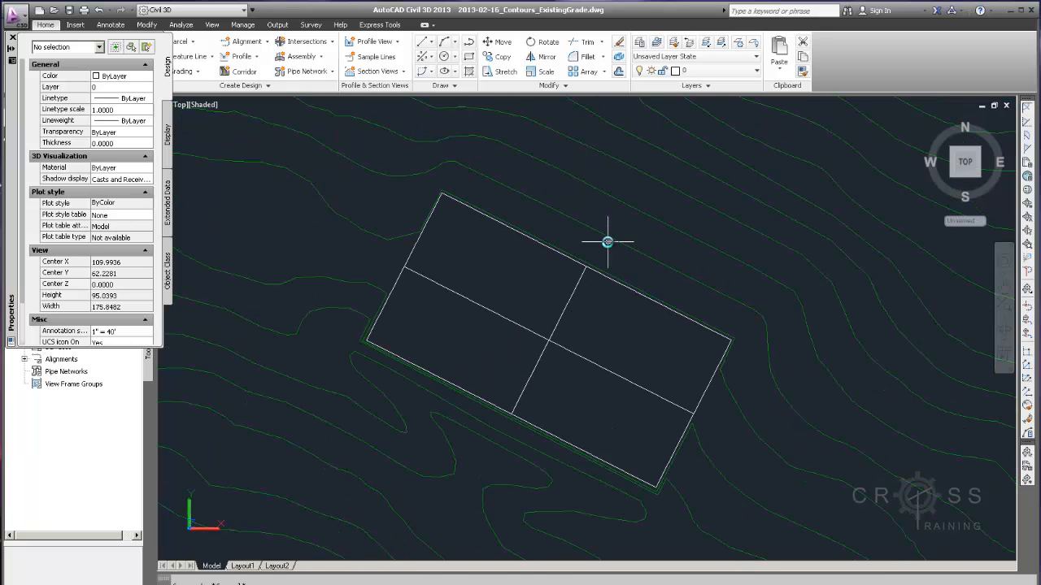
{"action": "middle_click_drag", "start_coordinate": [620, 234], "coordinate": [580, 273]}
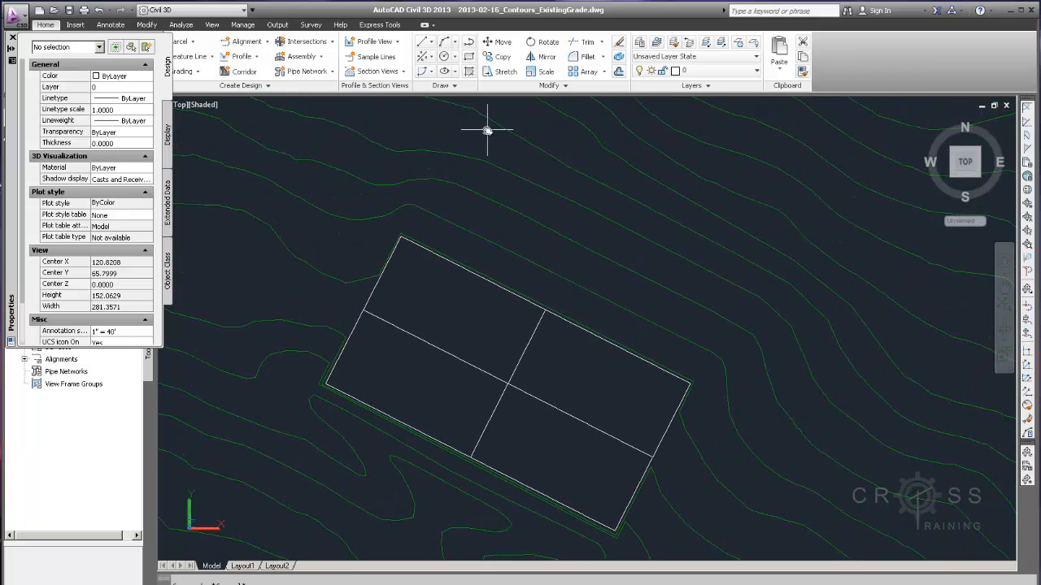
Step: Switch to the 2D Drafting & Annotation workspace and measure the perpendicular distance from the pad's northeast edge to the adjacent contour
{"action": "left_click", "coordinate": [245, 11]}
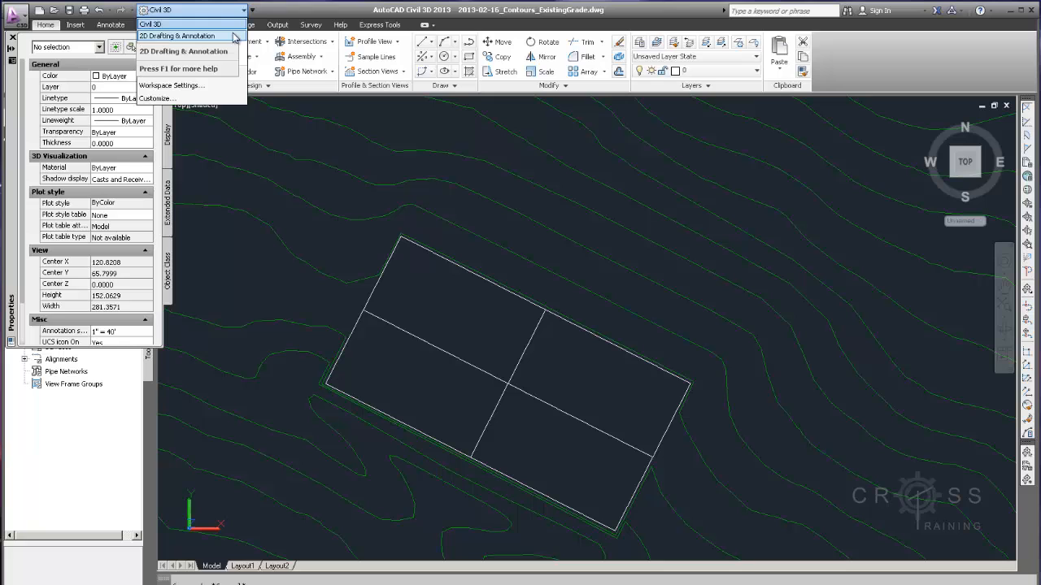
{"action": "left_click", "coordinate": [235, 38]}
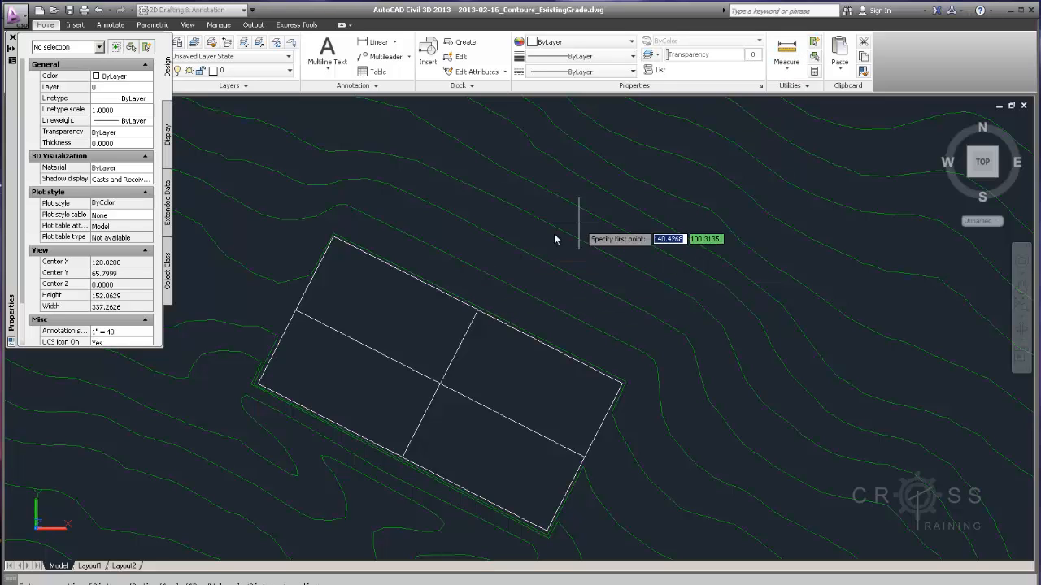
{"action": "scroll", "coordinate": [490, 297], "scroll_direction": "up", "scroll_amount": 3}
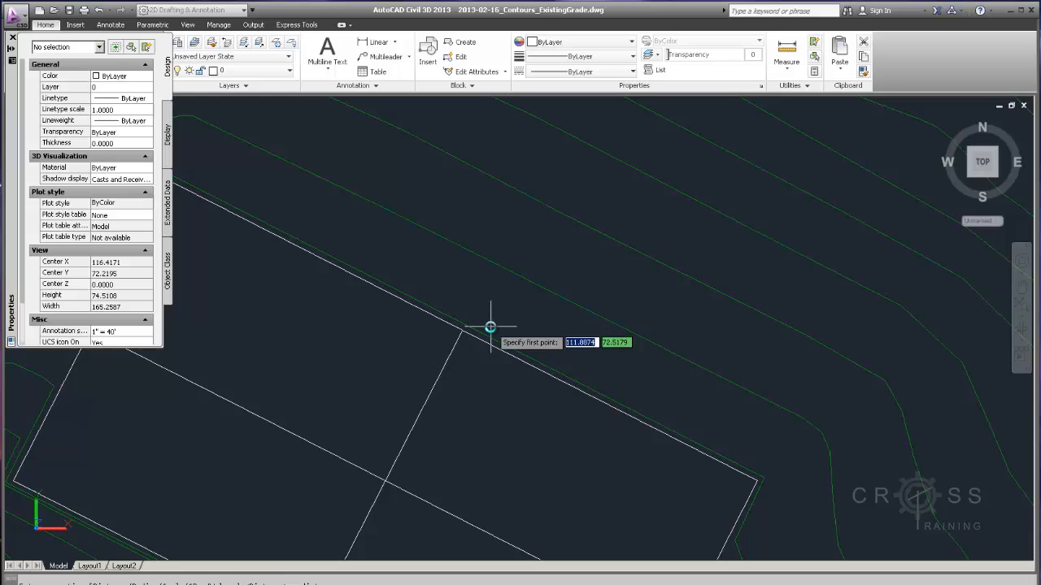
{"action": "type", "text": "nearest"}
{"action": "key", "text": "Return"}
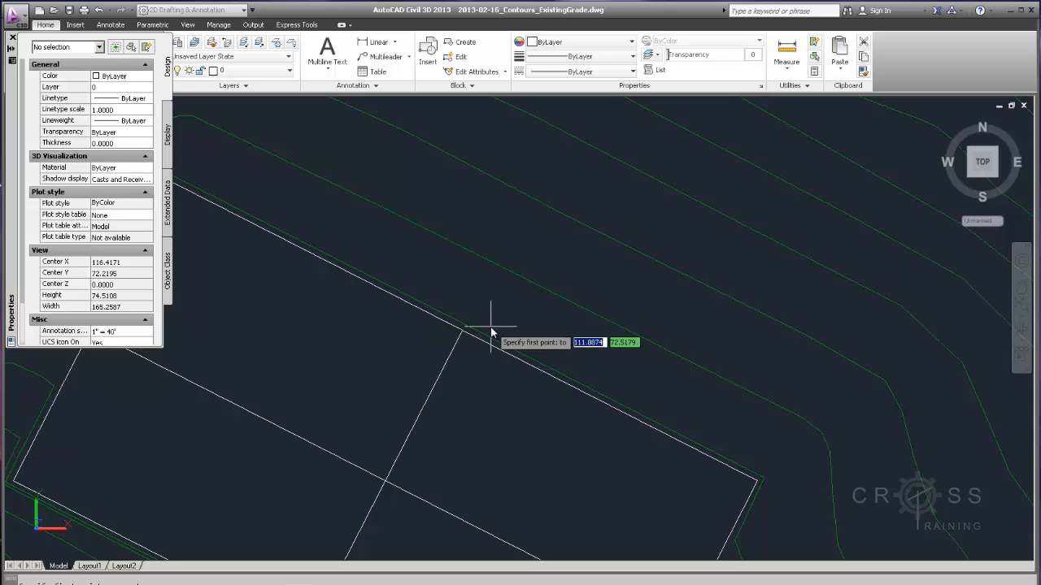
{"action": "left_click", "coordinate": [493, 337]}
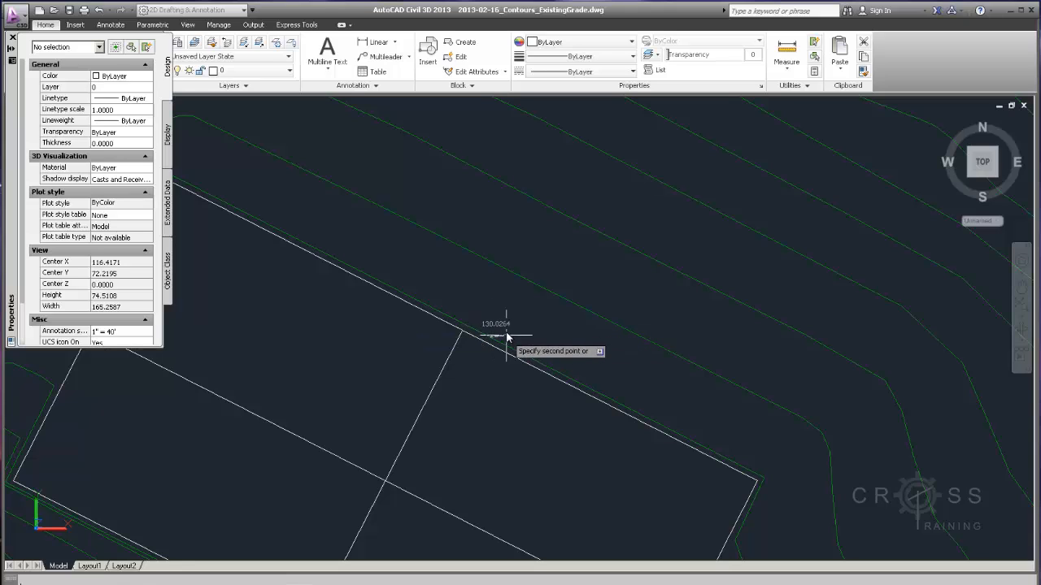
{"action": "type", "text": "perp"}
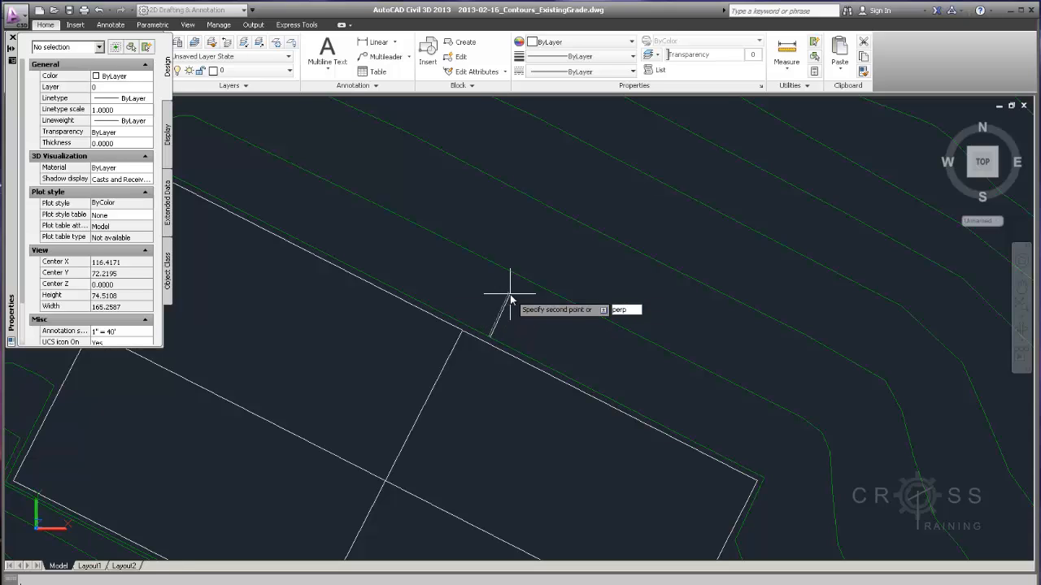
{"action": "key", "text": "Return"}
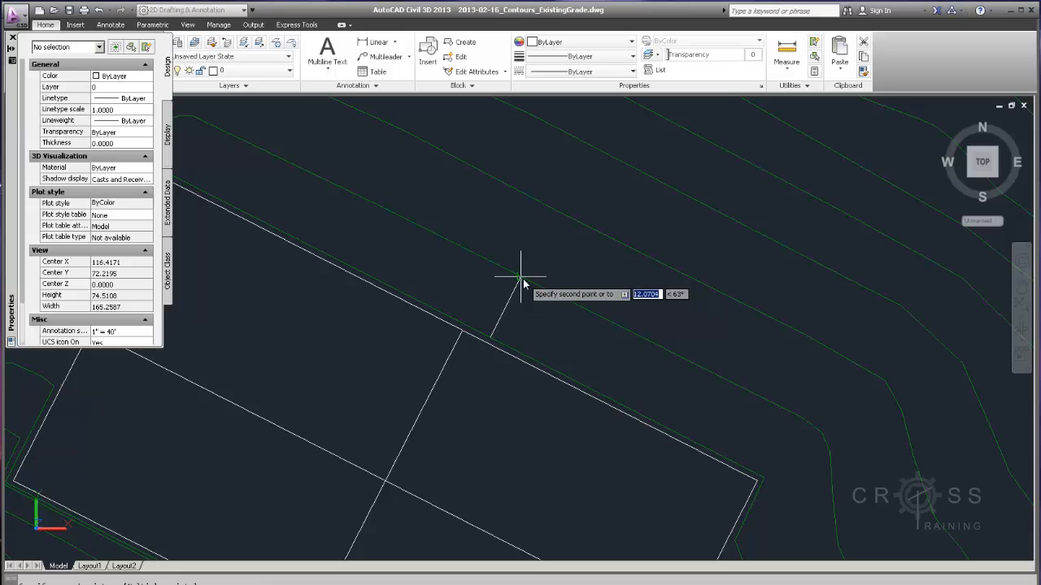
{"action": "left_click", "coordinate": [521, 277]}
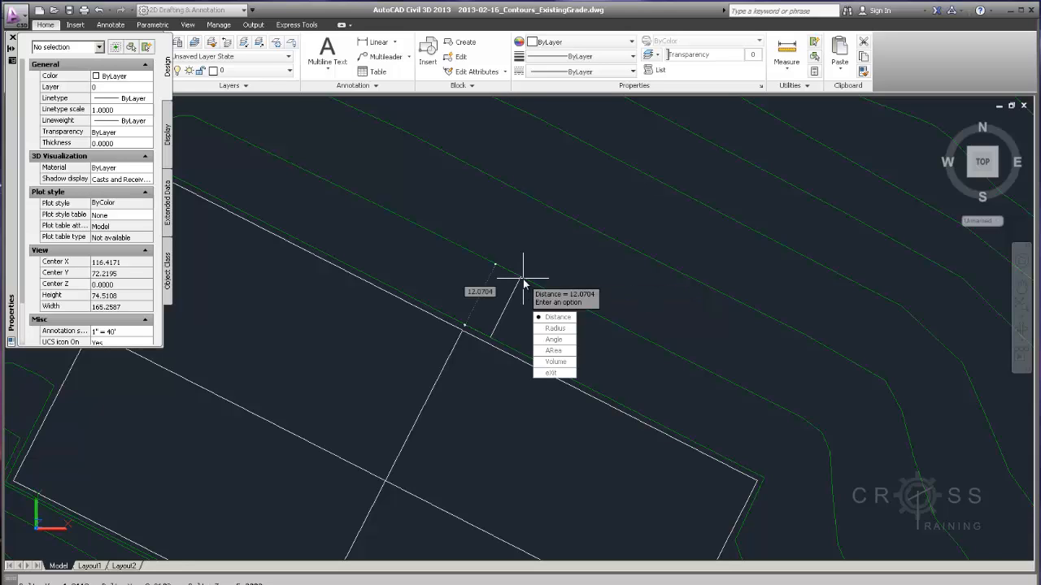
{"action": "key", "text": "Escape"}
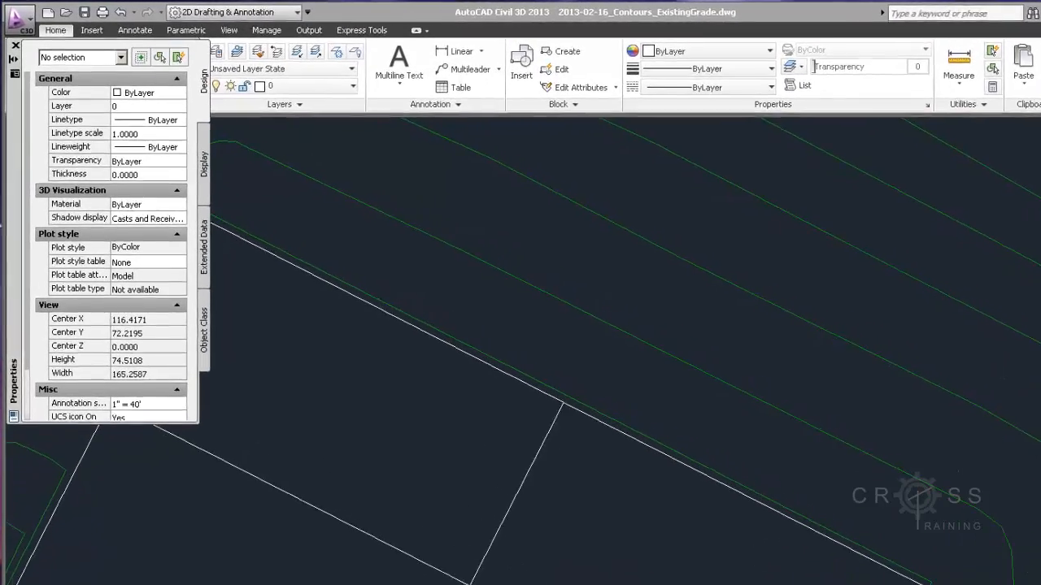
Step: Note the slope ratio 5/12 in Notepad and divide 5 by 12 in Calculator
{"action": "left_click_drag", "start_coordinate": [514, 306], "coordinate": [905, 202]}
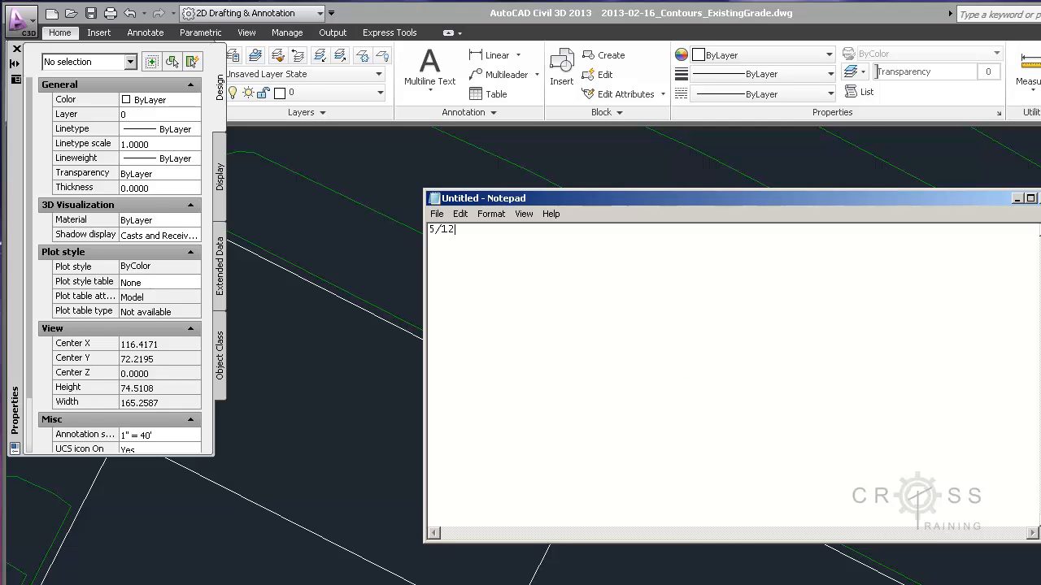
{"action": "key", "text": "super"}
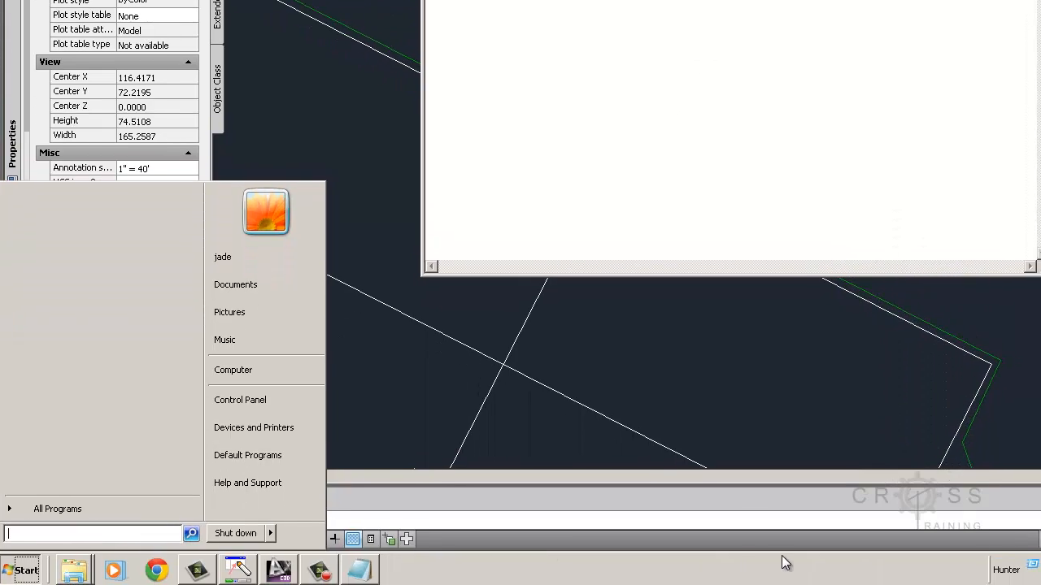
{"action": "key", "text": "super+r"}
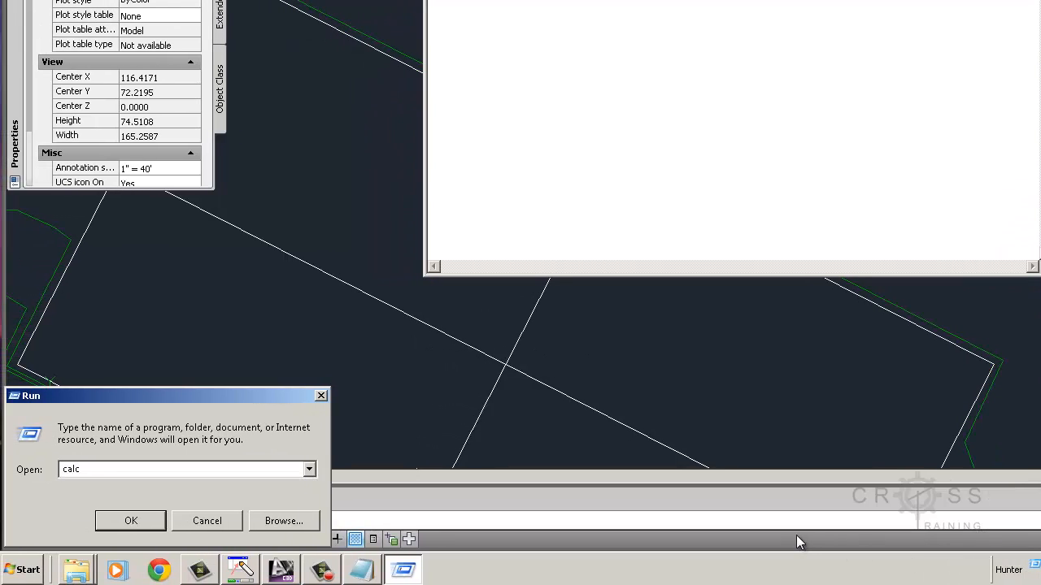
{"action": "type", "text": "calc.exe"}
{"action": "key", "text": "Return"}
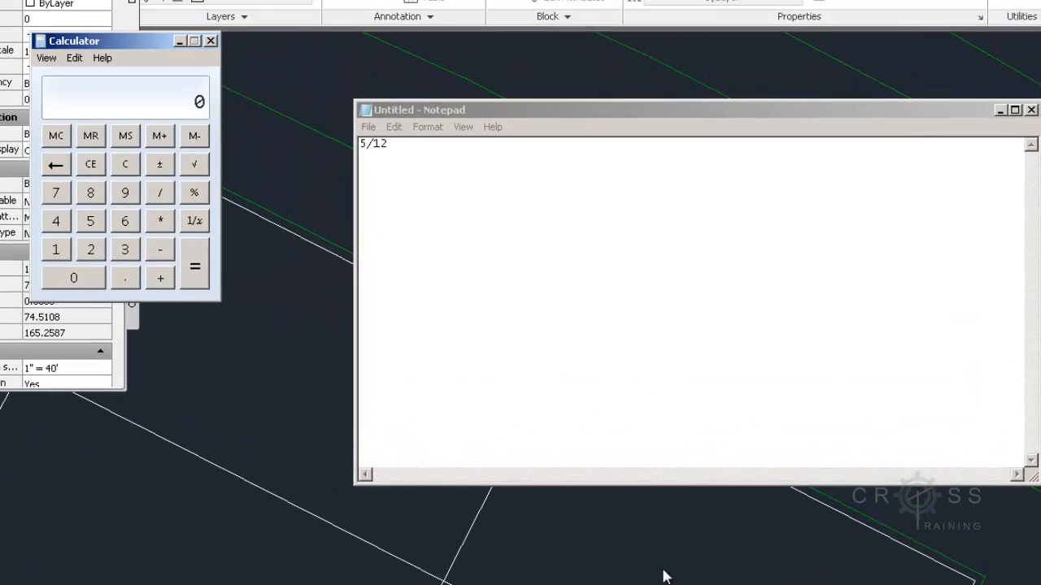
{"action": "left_click", "coordinate": [91, 221]}
{"action": "left_click", "coordinate": [159, 194]}
{"action": "left_click", "coordinate": [56, 250]}
{"action": "left_click", "coordinate": [90, 250]}
{"action": "left_click", "coordinate": [195, 266]}
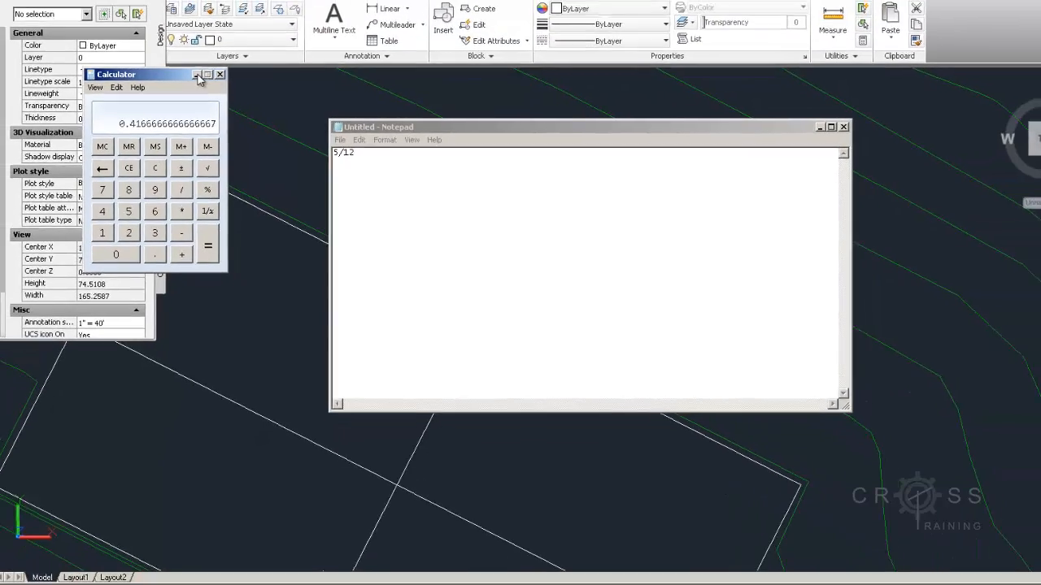
Step: Minimize Calculator and the unsaved Notepad note, and examine the contours around the building pad in AutoCAD Civil 3D
{"action": "left_click", "coordinate": [180, 41]}
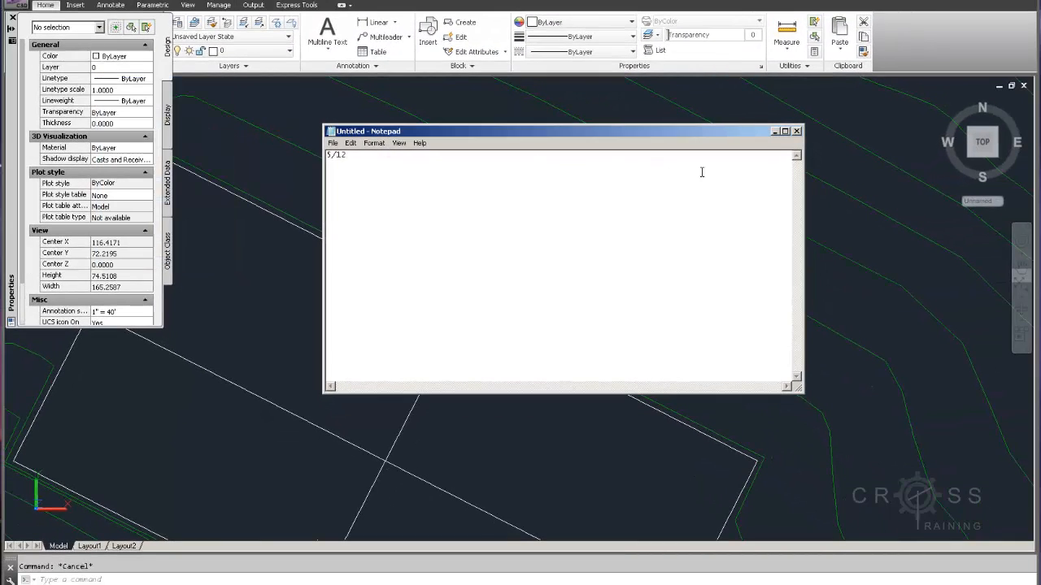
{"action": "left_click", "coordinate": [797, 132]}
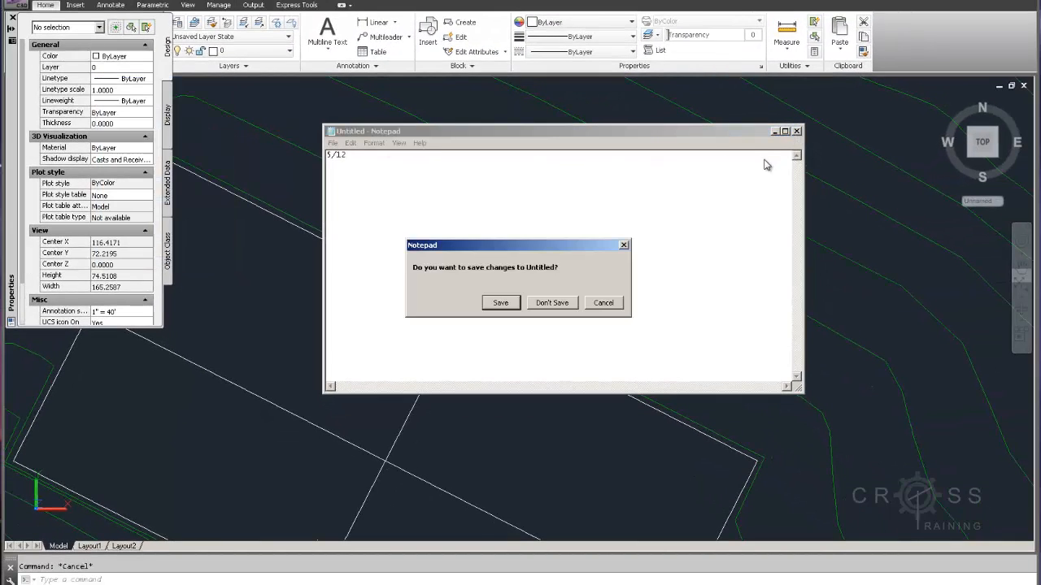
{"action": "left_click", "coordinate": [604, 303]}
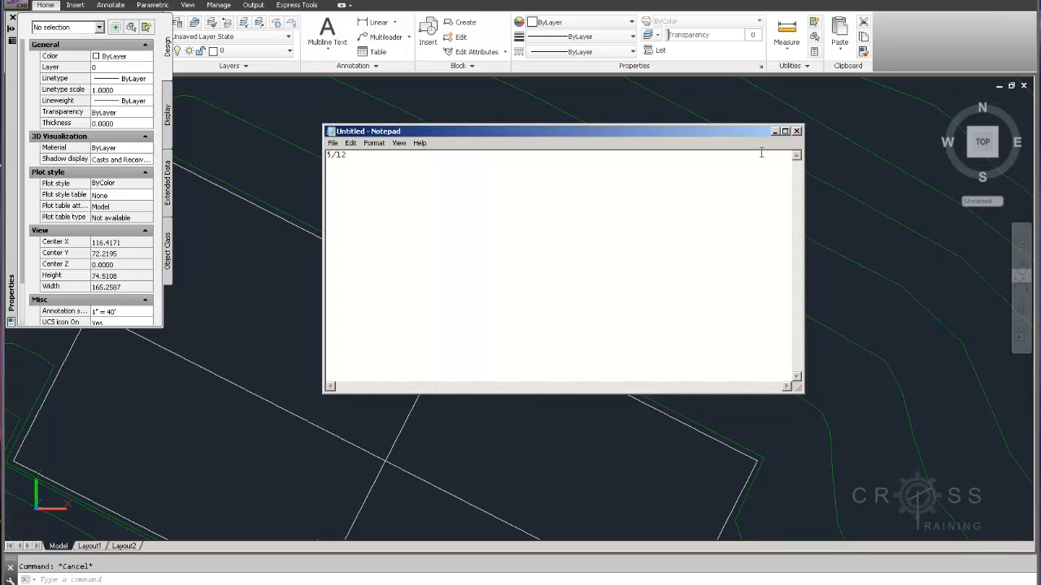
{"action": "left_click", "coordinate": [775, 131]}
{"action": "scroll", "coordinate": [643, 236], "scroll_direction": "down", "scroll_amount": 5}
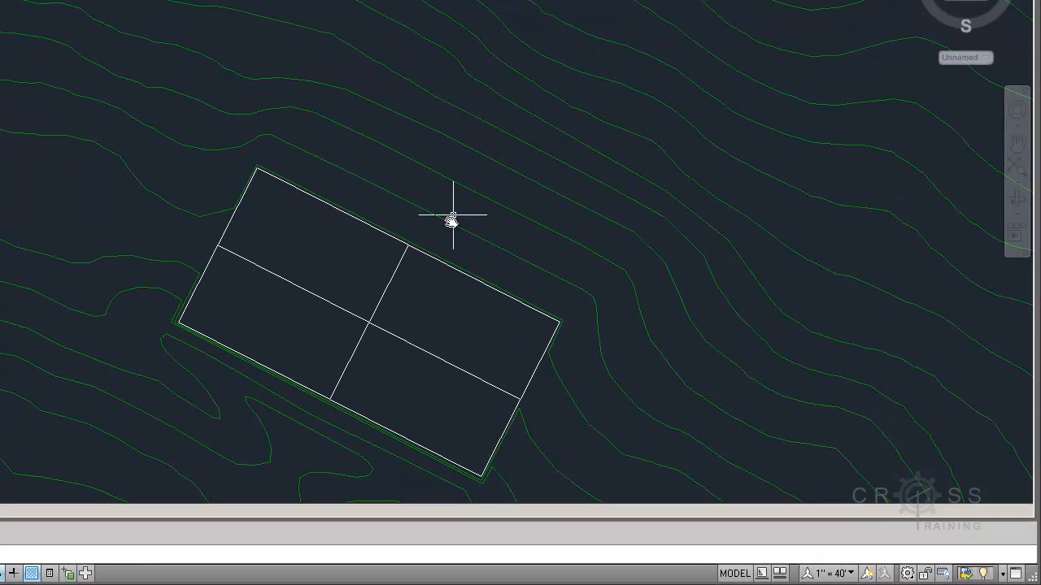
{"action": "middle_click_drag", "start_coordinate": [423, 238], "coordinate": [445, 163]}
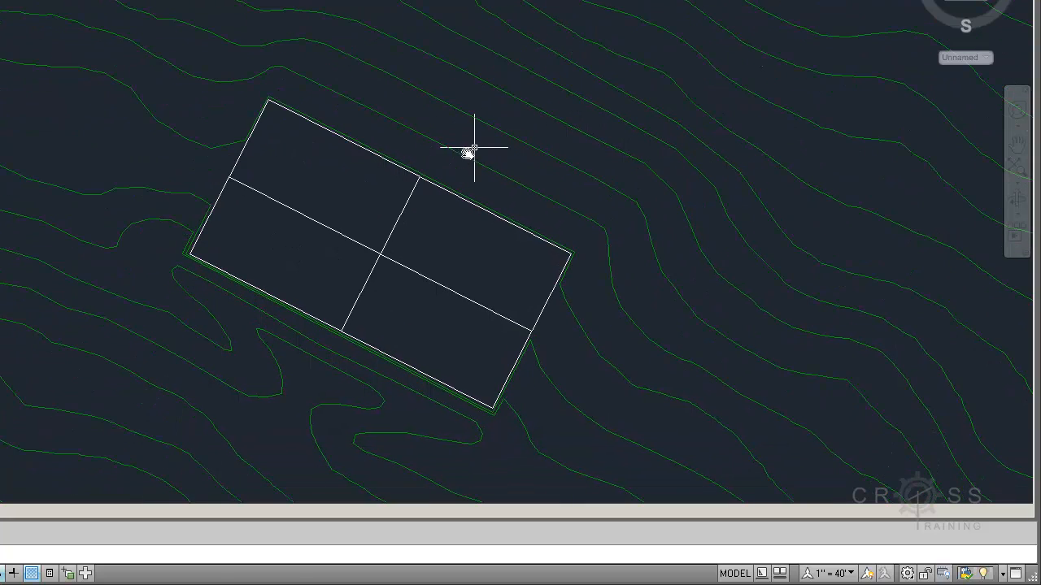
{"action": "mouse_move", "coordinate": [330, 274]}
{"action": "middle_mouse_down"}
{"action": "mouse_move", "coordinate": [352, 191]}
{"action": "mouse_move", "coordinate": [402, 209]}
{"action": "middle_mouse_up"}
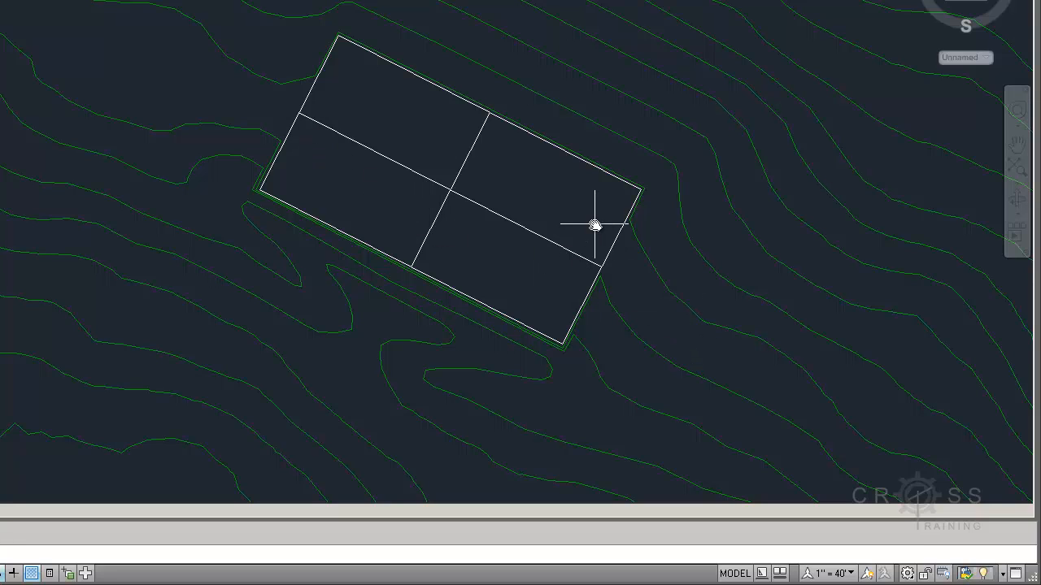
{"action": "mouse_move", "coordinate": [599, 149]}
{"action": "middle_mouse_down"}
{"action": "mouse_move", "coordinate": [574, 144]}
{"action": "mouse_move", "coordinate": [569, 171]}
{"action": "middle_mouse_up"}
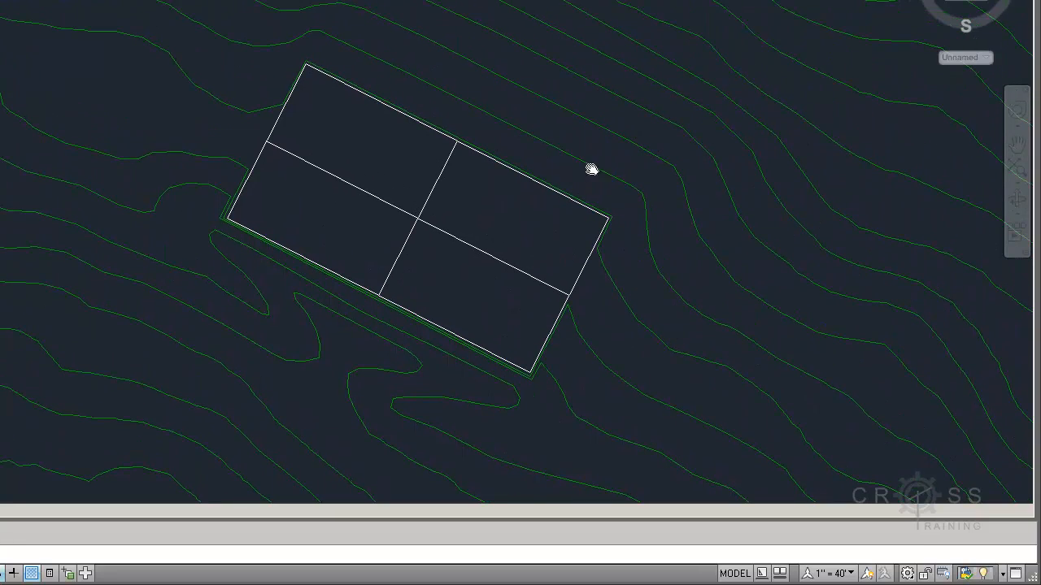
{"action": "mouse_move", "coordinate": [512, 110]}
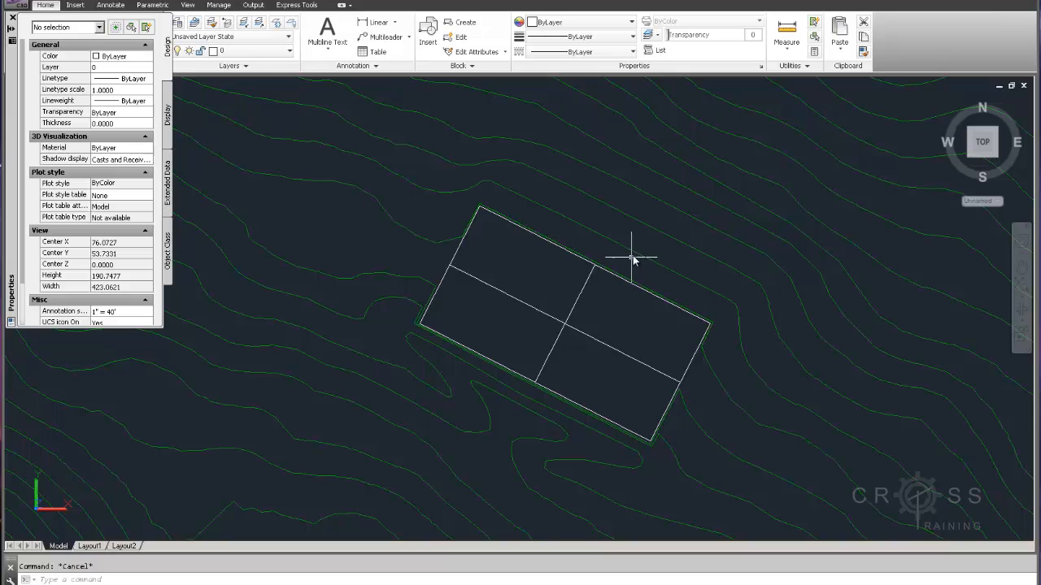
{"action": "mouse_move", "coordinate": [633, 255]}
Step: Switch back to Notepad and clear the 5/12 note
{"action": "key", "text": "alt+Tab"}
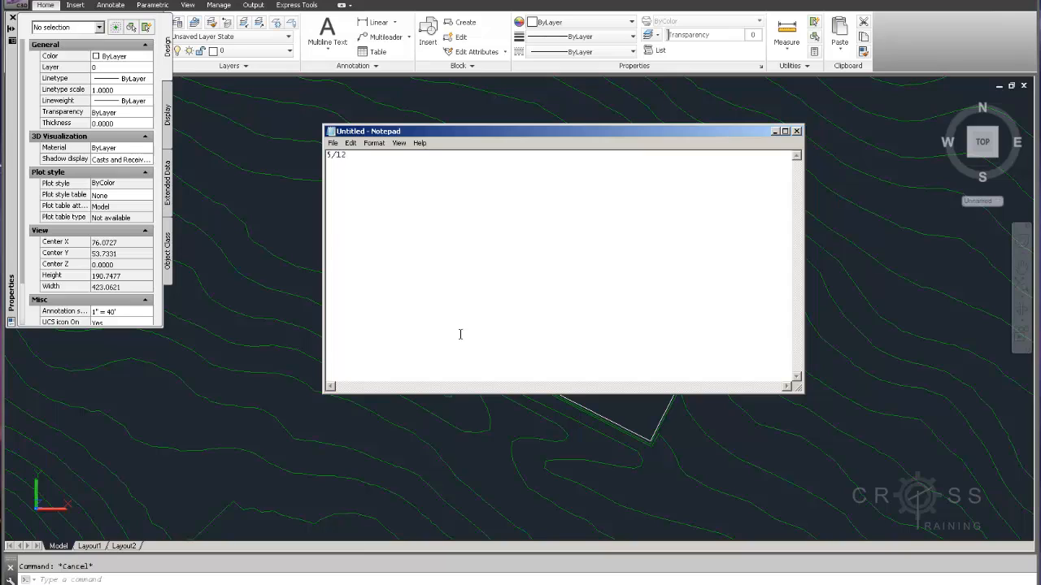
{"action": "key", "text": "ctrl+a"}
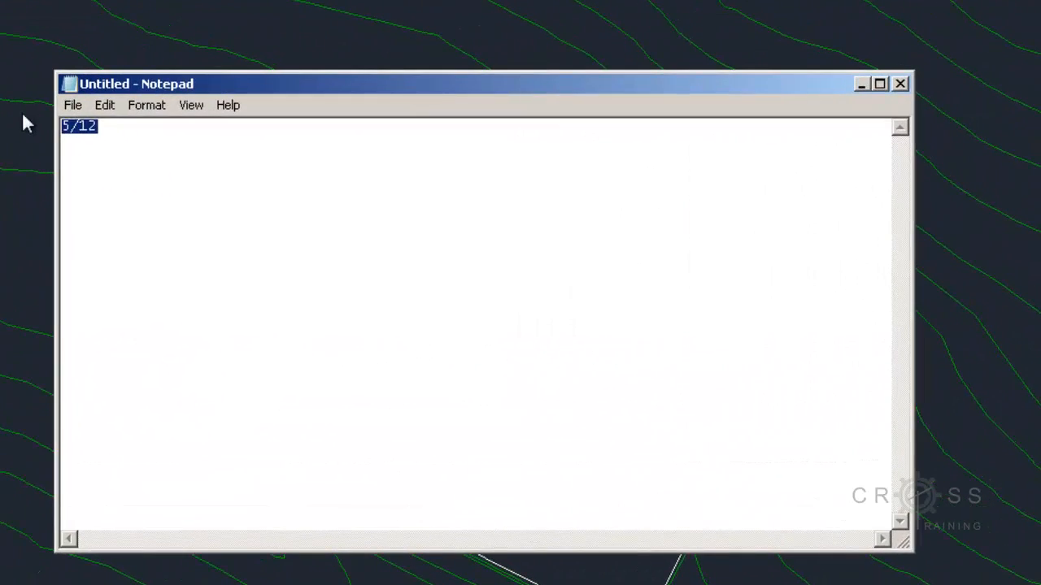
{"action": "key", "text": "BackSpace"}
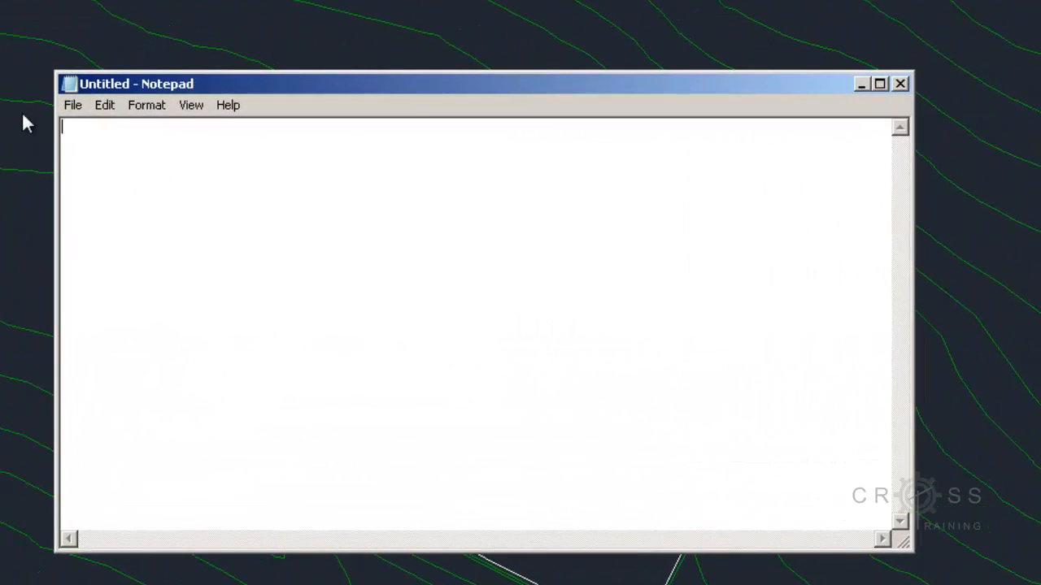
Step: Write "5% = 100 * (change Y / change X)" and, below it, "X = Y/.05" in the Notepad note
{"action": "type", "text": "5% = 1"}
{"action": "type", "text": "00 * (change Y / change X"}
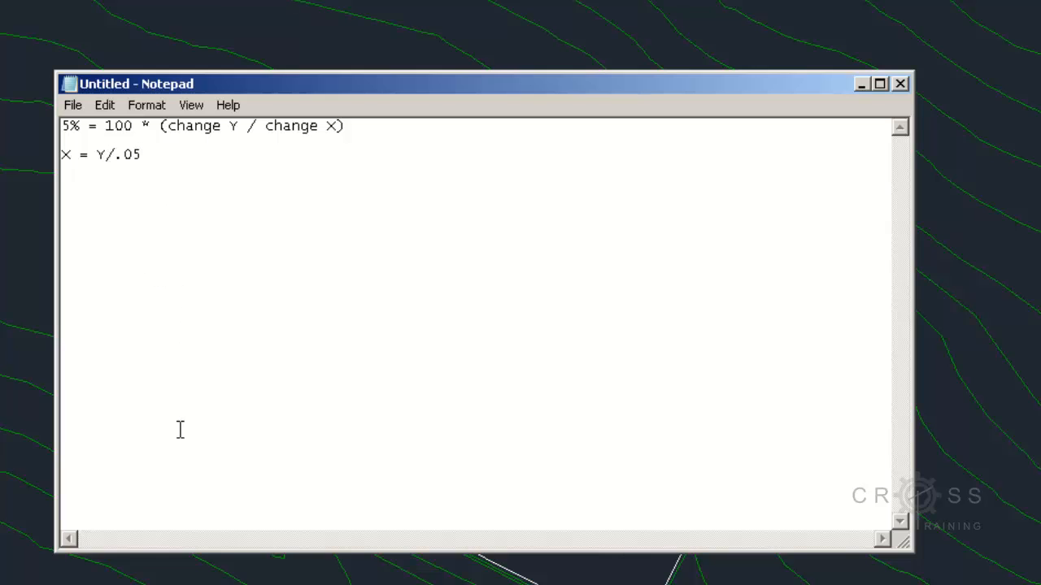
Step: Switch to Calculator, divide 5 by 0.05 to get the required contour spacing, and close it
{"action": "key", "text": "alt+Tab"}
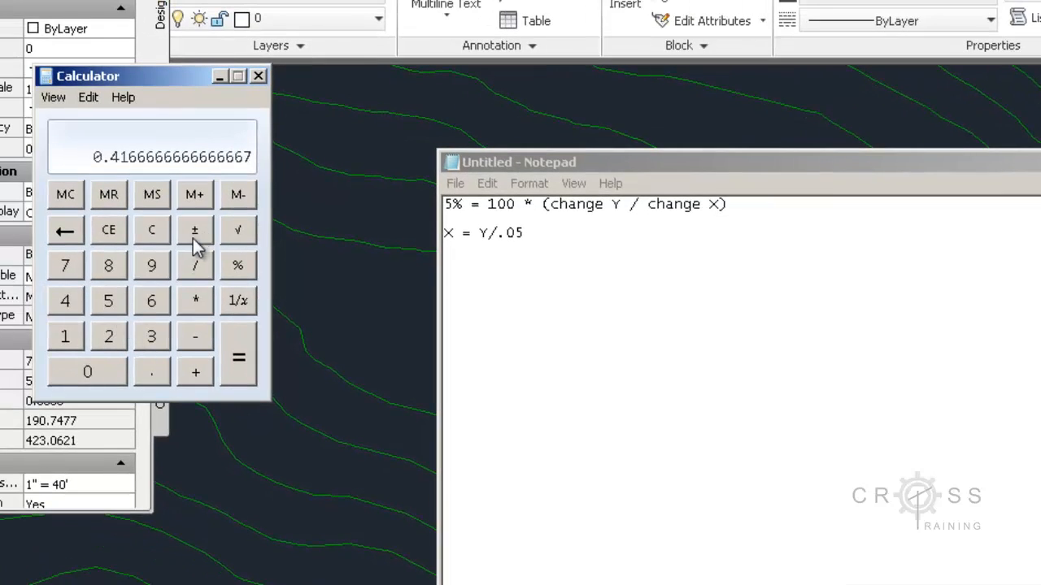
{"action": "left_click", "coordinate": [109, 232]}
{"action": "left_click", "coordinate": [108, 301]}
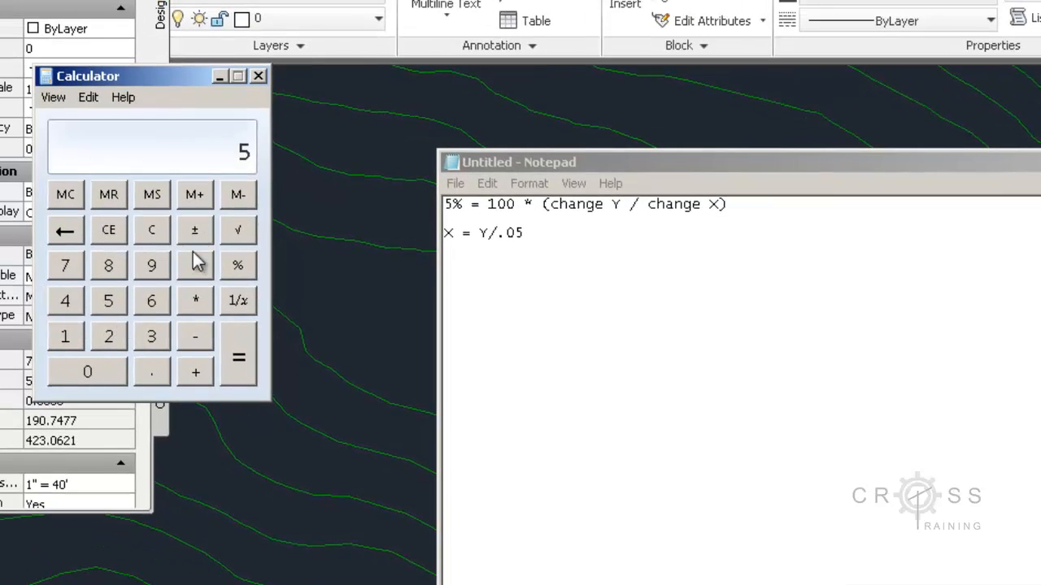
{"action": "left_click", "coordinate": [199, 266]}
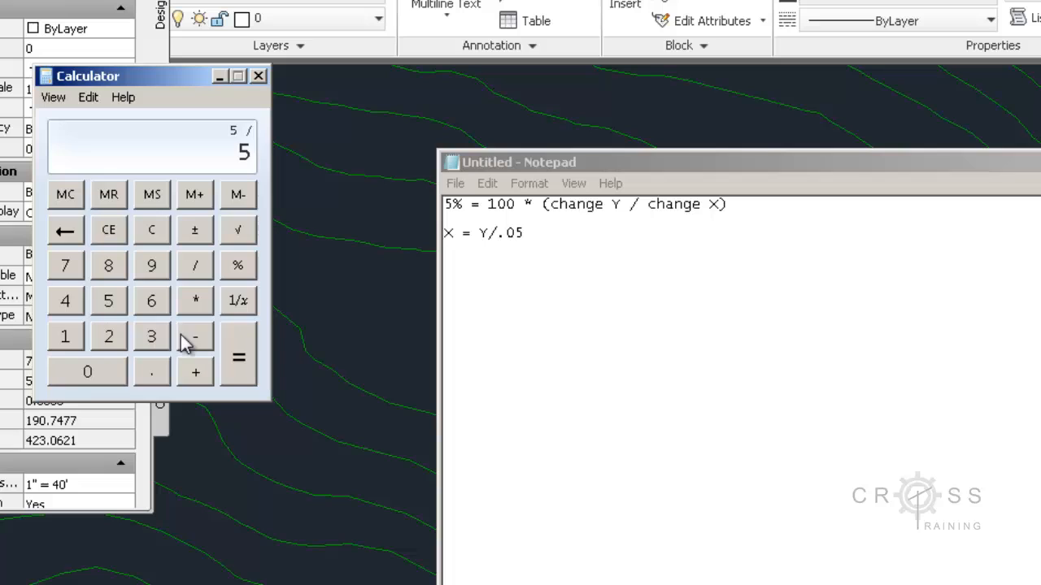
{"action": "left_click", "coordinate": [107, 376]}
{"action": "left_click", "coordinate": [152, 372]}
{"action": "left_click", "coordinate": [114, 371]}
{"action": "left_click", "coordinate": [118, 302]}
{"action": "left_click", "coordinate": [237, 356]}
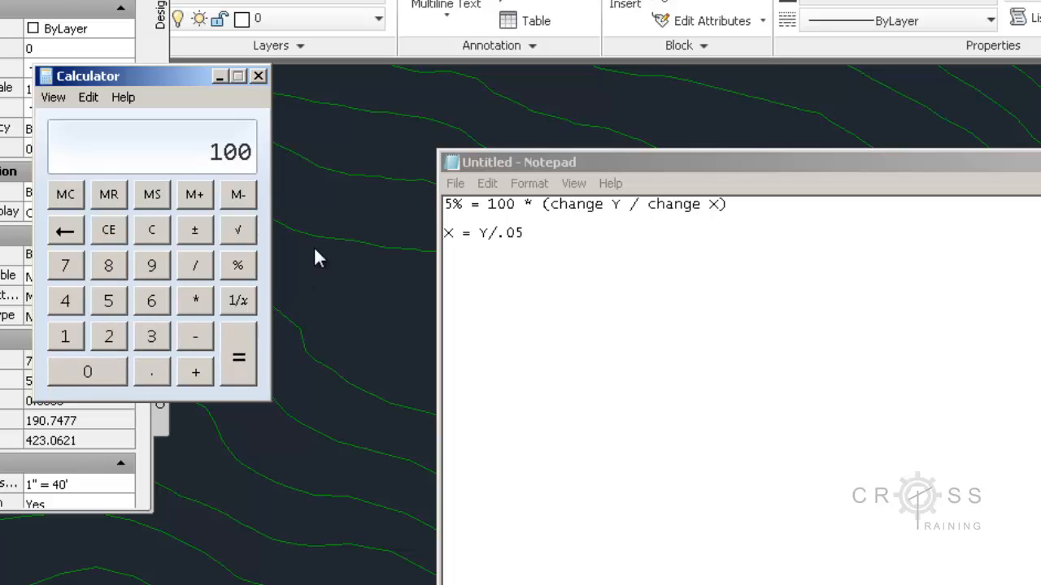
{"action": "left_click", "coordinate": [258, 76]}
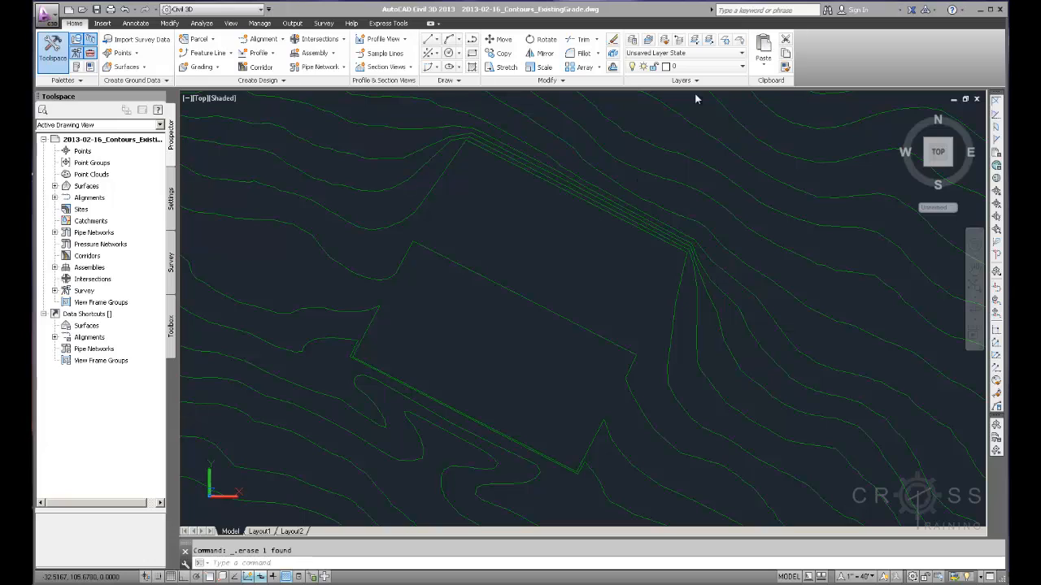
Step: In Civil 3D, thaw the ReferenceLineBdg layer and examine the contours around and north of the building pad
{"action": "left_click", "coordinate": [742, 71]}
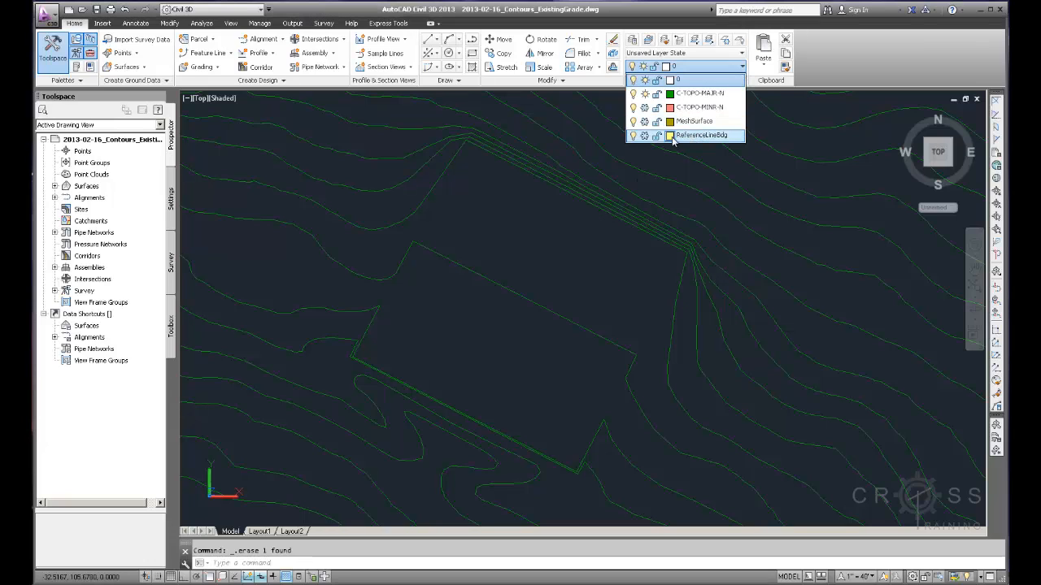
{"action": "left_click", "coordinate": [646, 136]}
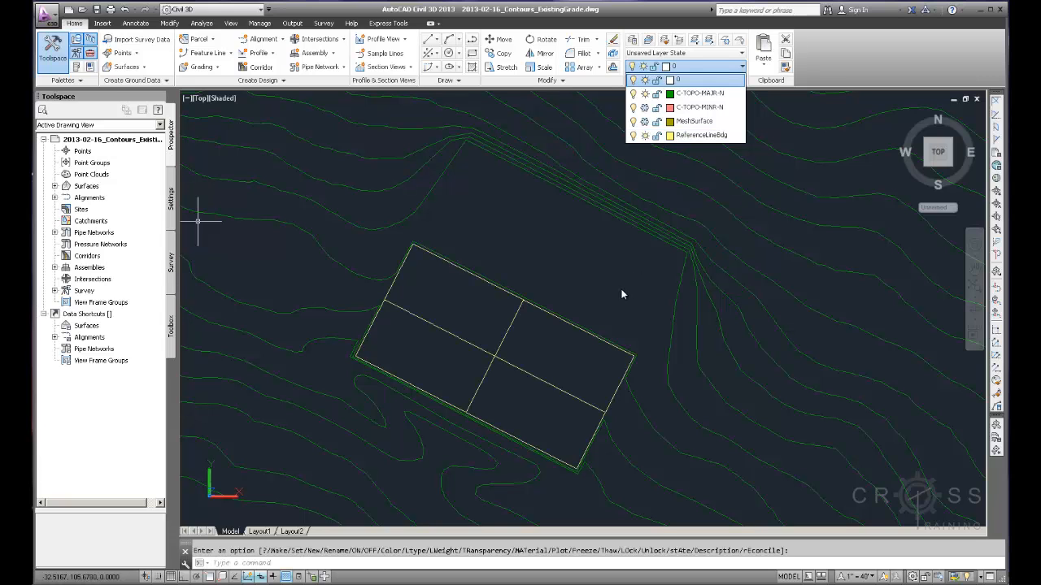
{"action": "scroll", "coordinate": [626, 298], "scroll_direction": "down", "scroll_amount": 3}
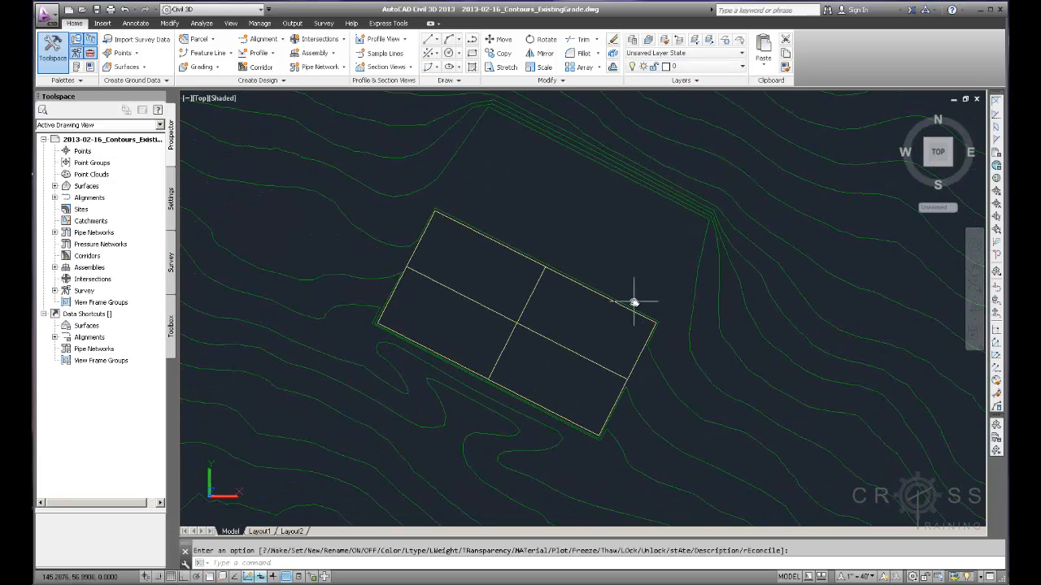
{"action": "scroll", "coordinate": [634, 302], "scroll_direction": "down", "scroll_amount": 2}
{"action": "middle_click_drag", "start_coordinate": [679, 279], "coordinate": [610, 309]}
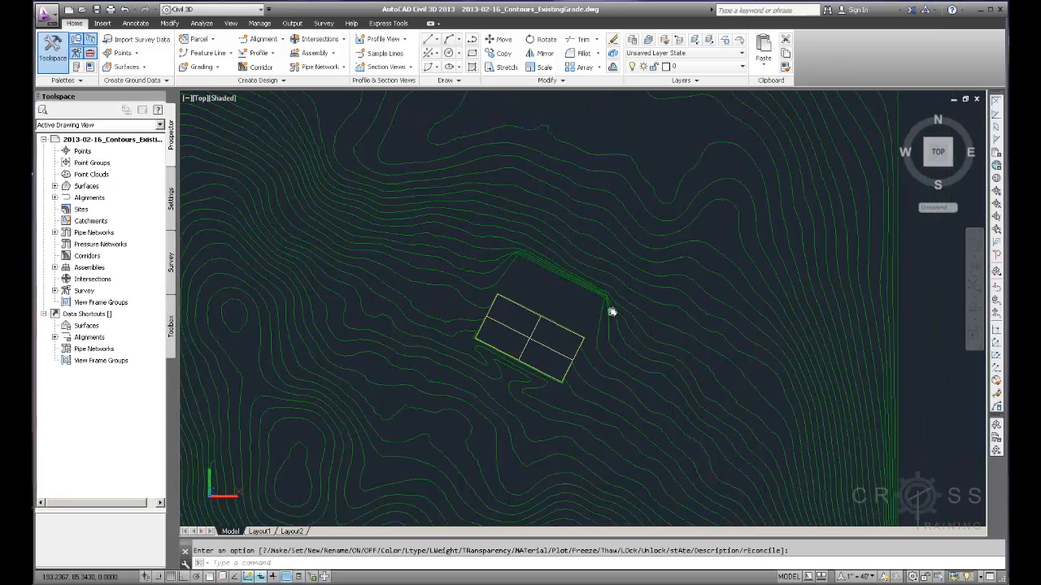
{"action": "scroll", "coordinate": [591, 342], "scroll_direction": "up", "scroll_amount": 1}
{"action": "middle_click_drag", "start_coordinate": [566, 221], "coordinate": [555, 271]}
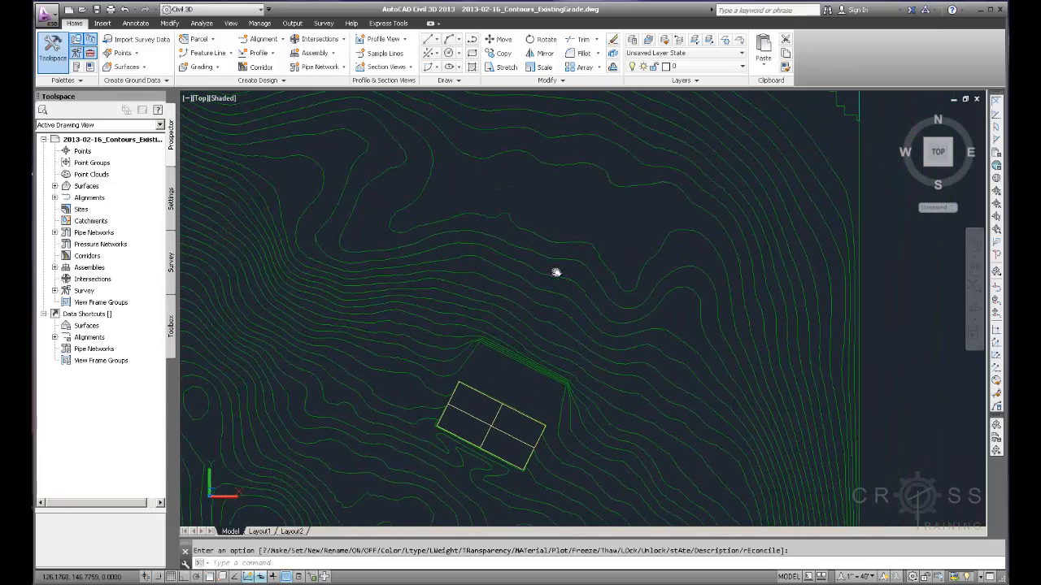
Step: Copy the building outline with its centre lines from their intersection about 260 units at 77° to the widely spaced contours north of the pad
{"action": "scroll", "coordinate": [460, 478], "scroll_direction": "up", "scroll_amount": 5}
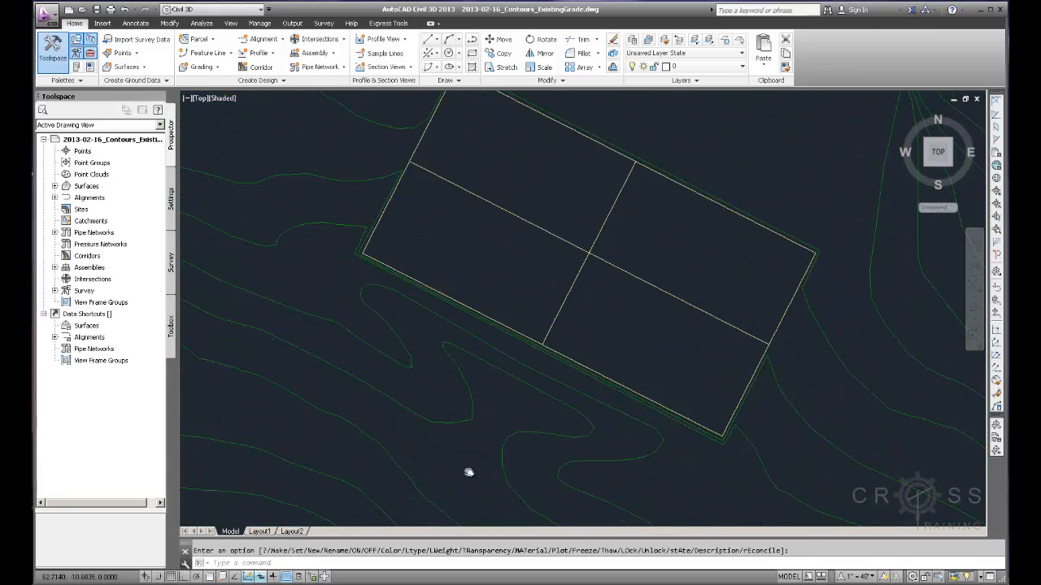
{"action": "left_click", "coordinate": [562, 229]}
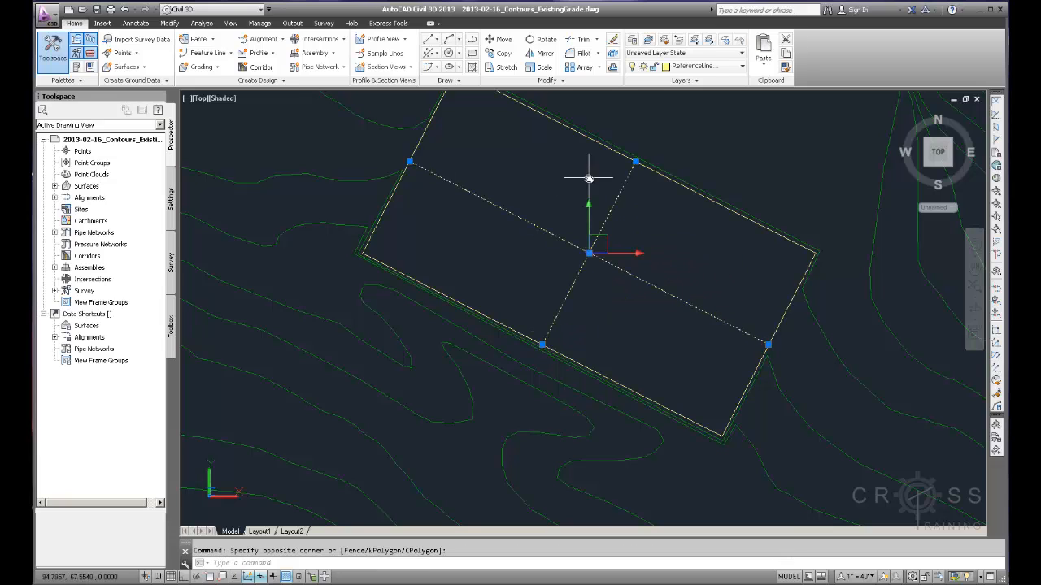
{"action": "left_click", "coordinate": [606, 150]}
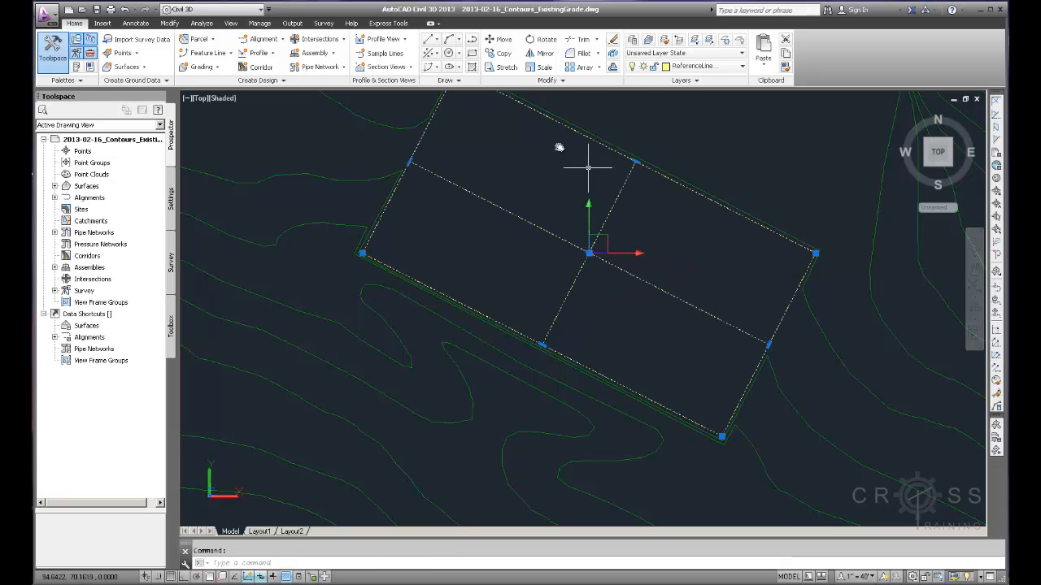
{"action": "left_click", "coordinate": [498, 53]}
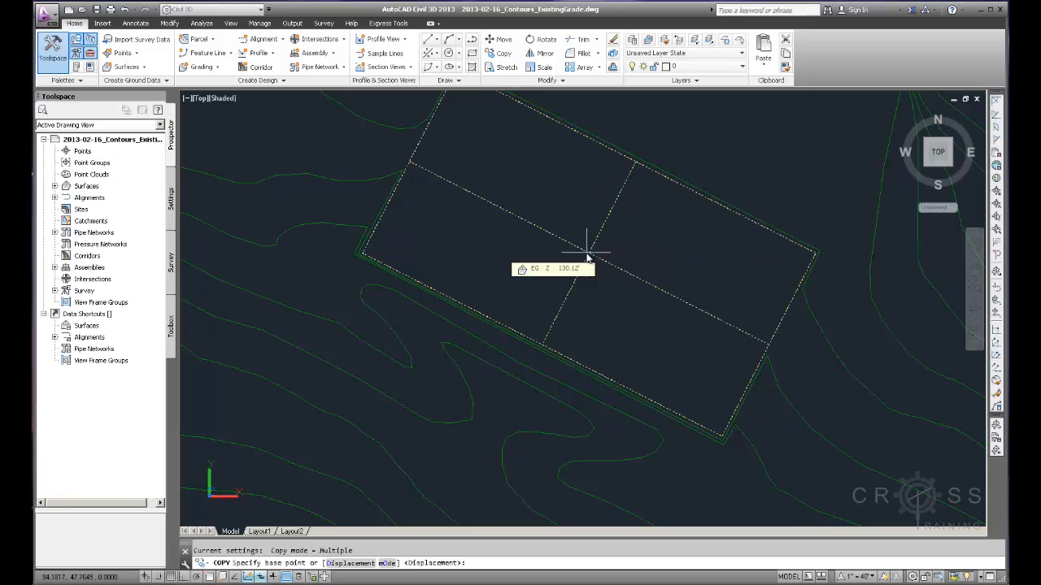
{"action": "type", "text": "int"}
{"action": "key", "text": "Return"}
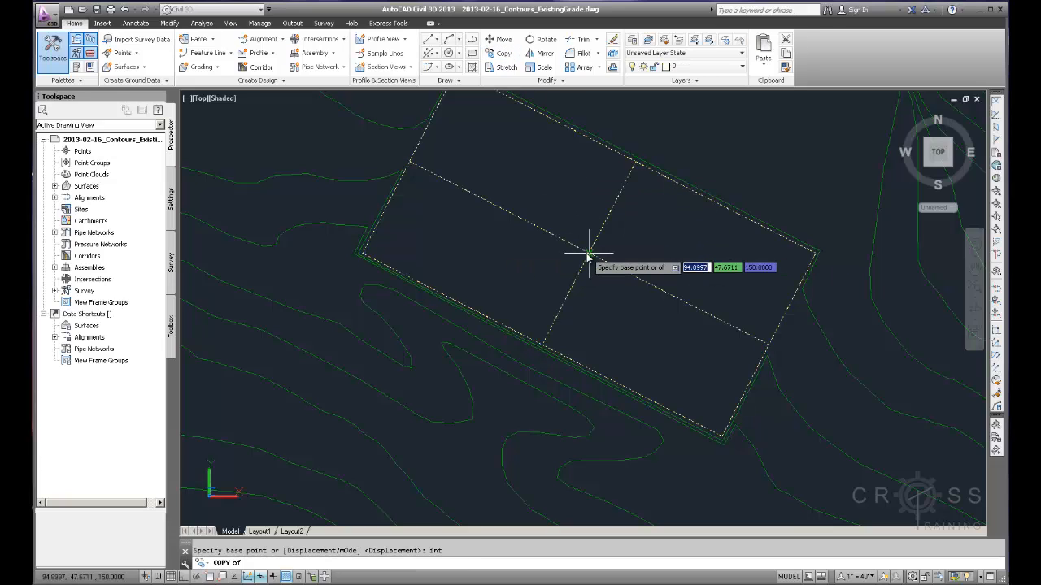
{"action": "left_click", "coordinate": [587, 259]}
{"action": "scroll", "coordinate": [642, 256], "scroll_direction": "down", "scroll_amount": 12}
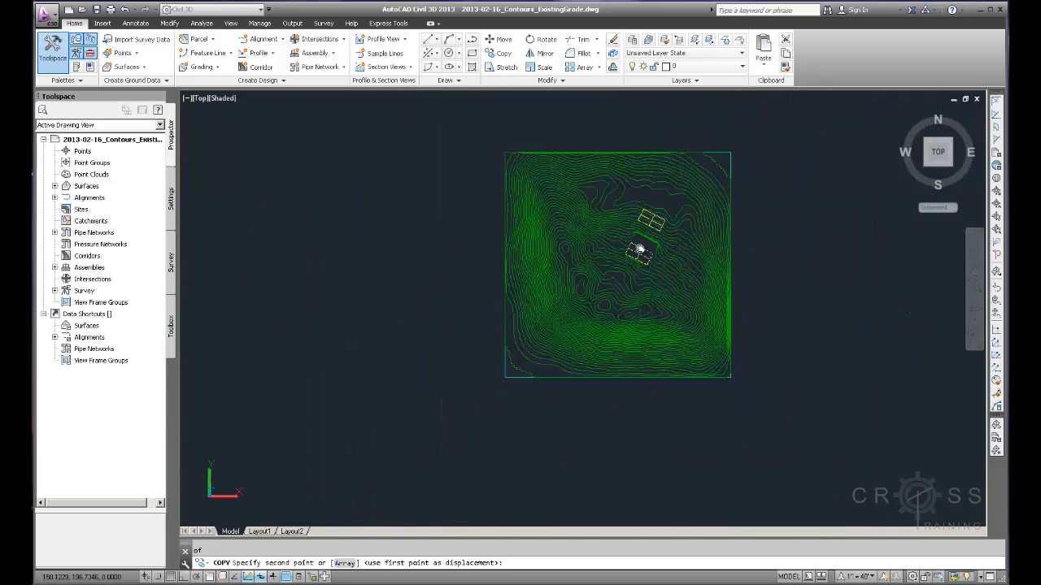
{"action": "scroll", "coordinate": [631, 287], "scroll_direction": "up", "scroll_amount": 10}
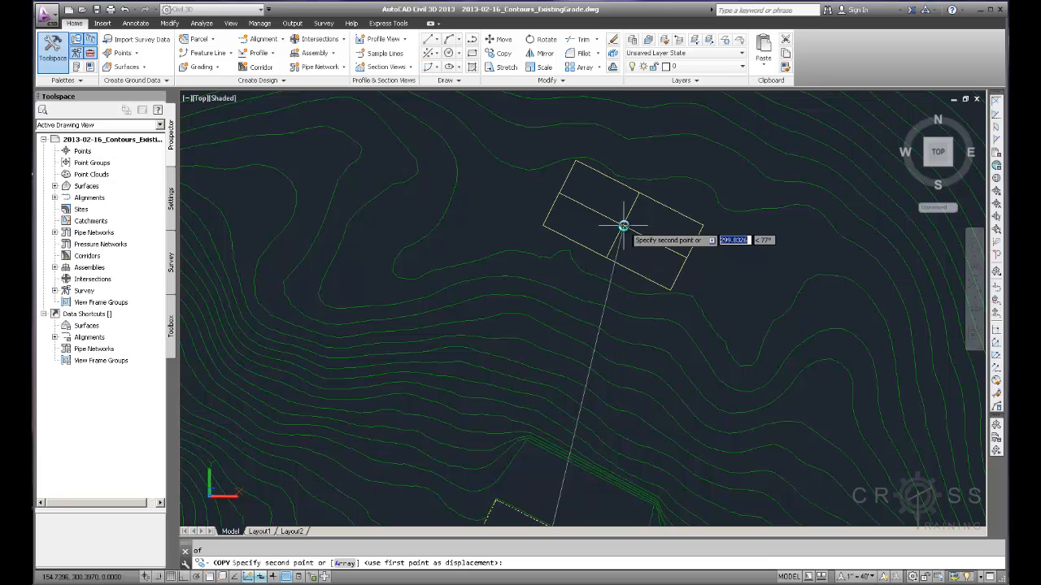
{"action": "left_click", "coordinate": [622, 226]}
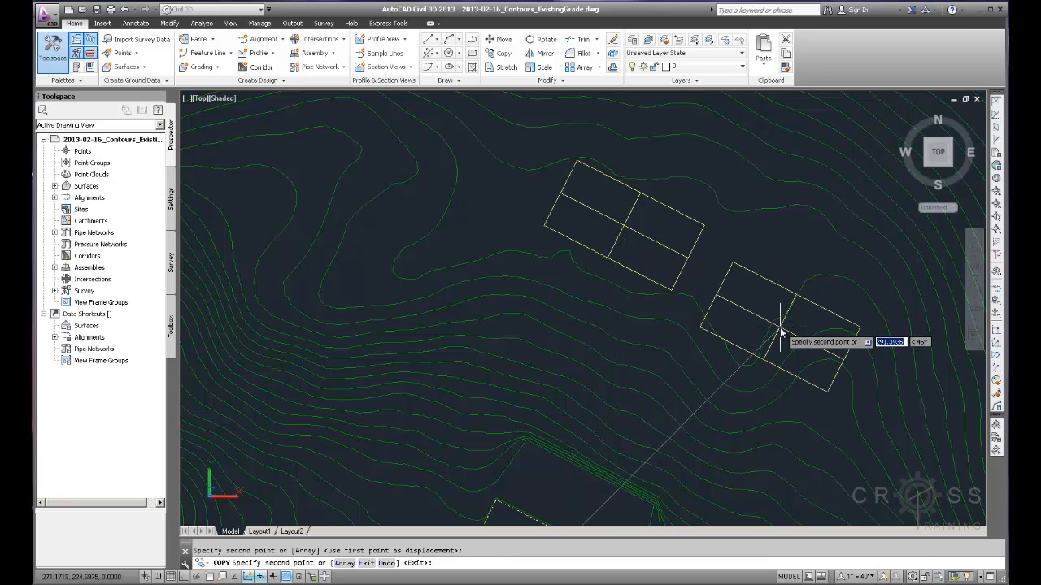
{"action": "key", "text": "Escape"}
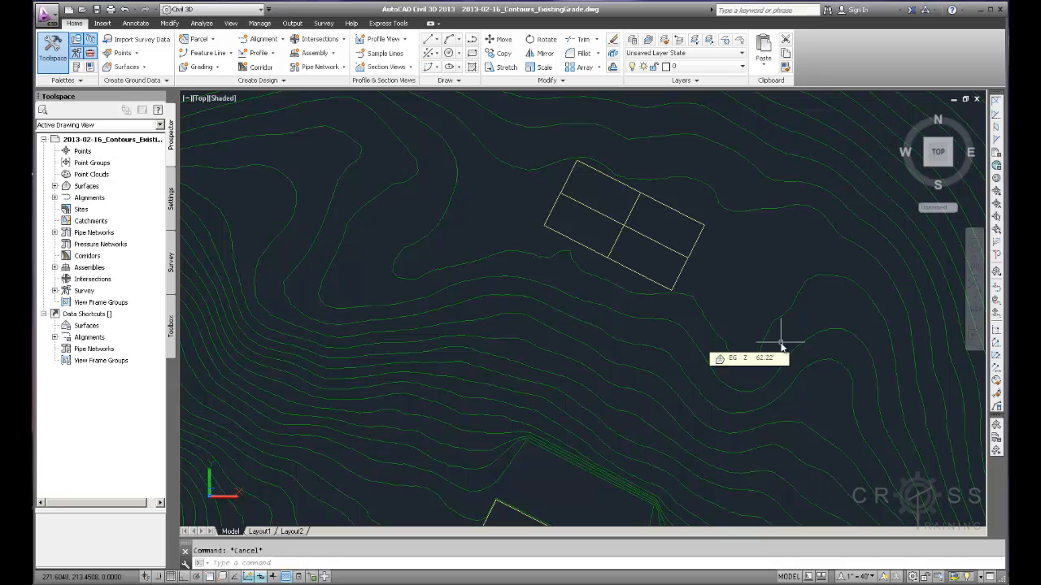
Step: Examine how the major contours run past the copied building outline, highlighting the one along its southern corner and then clearing the selection
{"action": "mouse_move", "coordinate": [718, 350]}
{"action": "middle_mouse_down"}
{"action": "mouse_move", "coordinate": [725, 294]}
{"action": "mouse_move", "coordinate": [713, 349]}
{"action": "middle_mouse_up"}
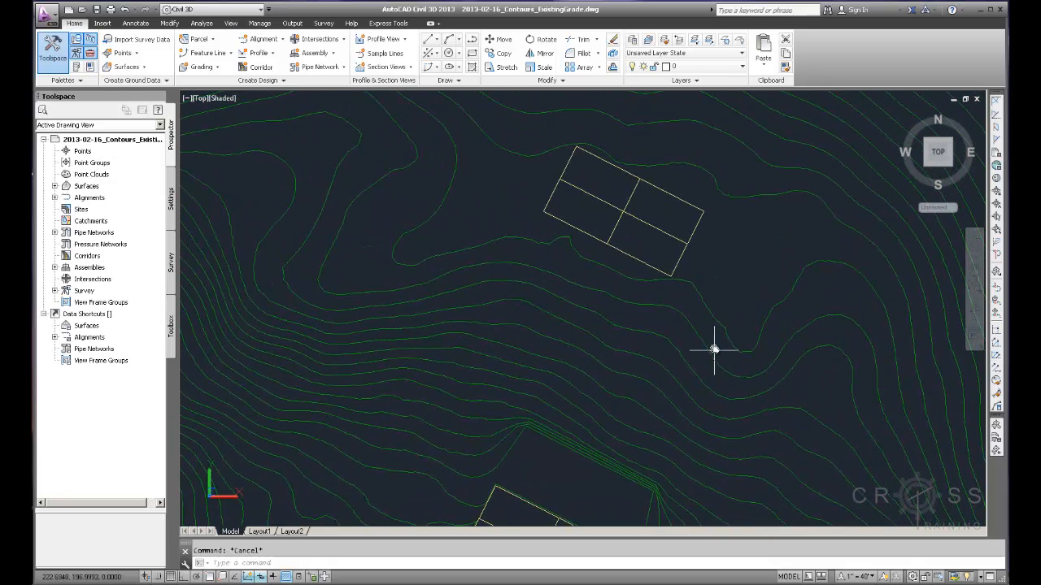
{"action": "scroll", "coordinate": [679, 289], "scroll_direction": "up", "scroll_amount": 2}
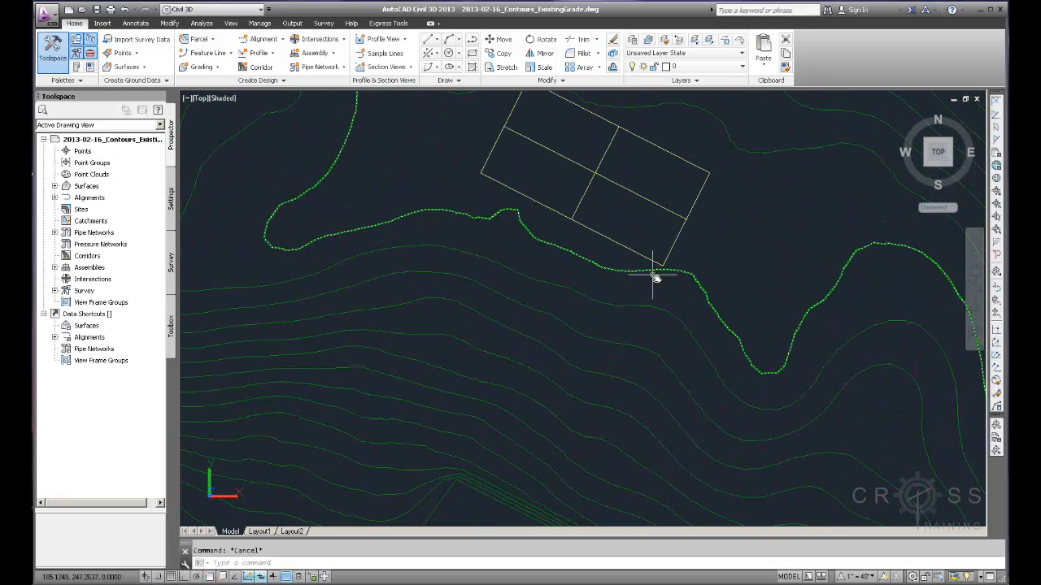
{"action": "mouse_move", "coordinate": [695, 258]}
{"action": "middle_mouse_down"}
{"action": "mouse_move", "coordinate": [694, 310]}
{"action": "mouse_move", "coordinate": [688, 304]}
{"action": "middle_mouse_up"}
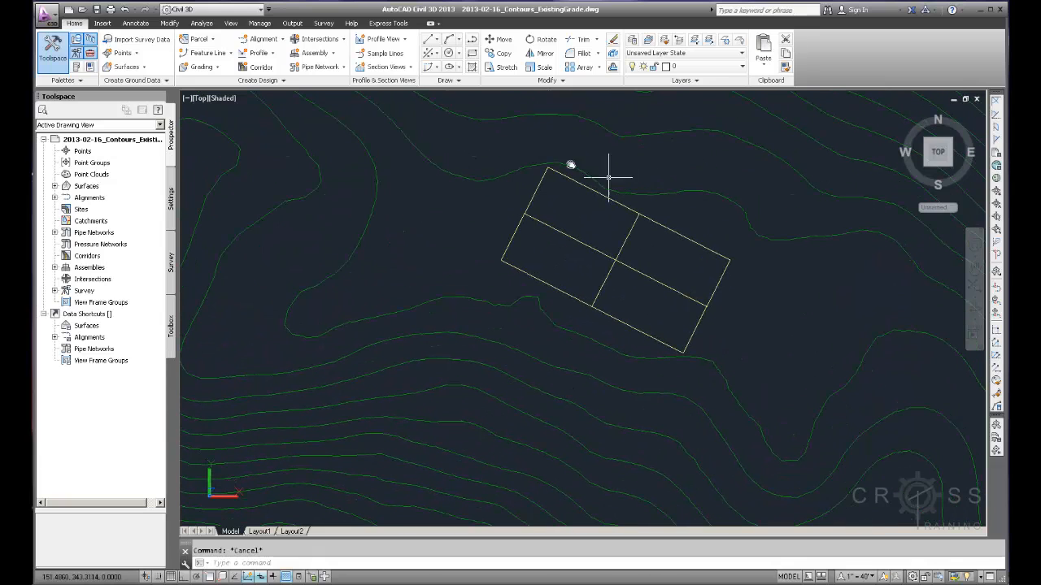
{"action": "scroll", "coordinate": [654, 274], "scroll_direction": "down", "scroll_amount": 2}
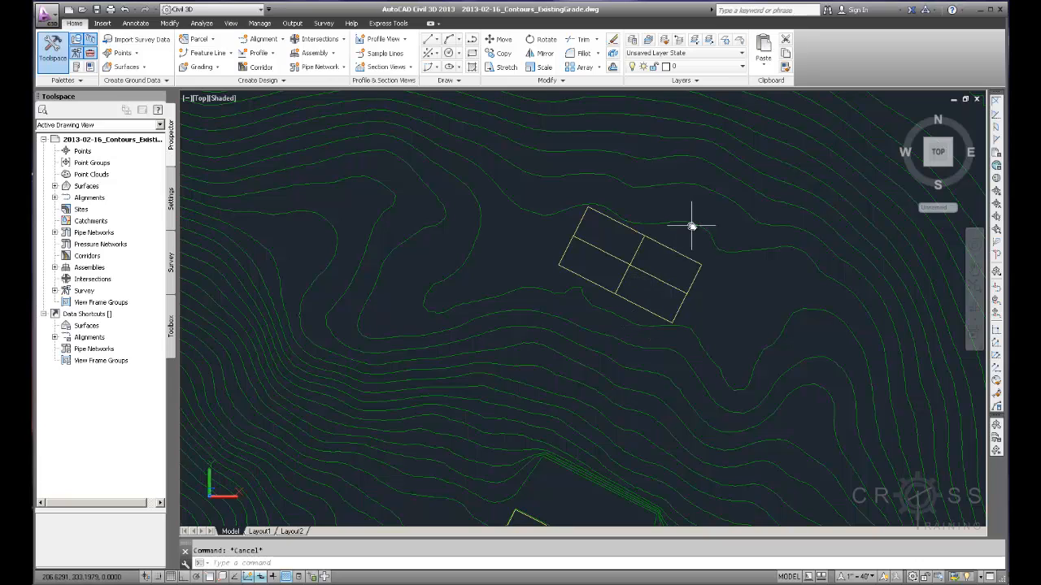
{"action": "left_click", "coordinate": [624, 312]}
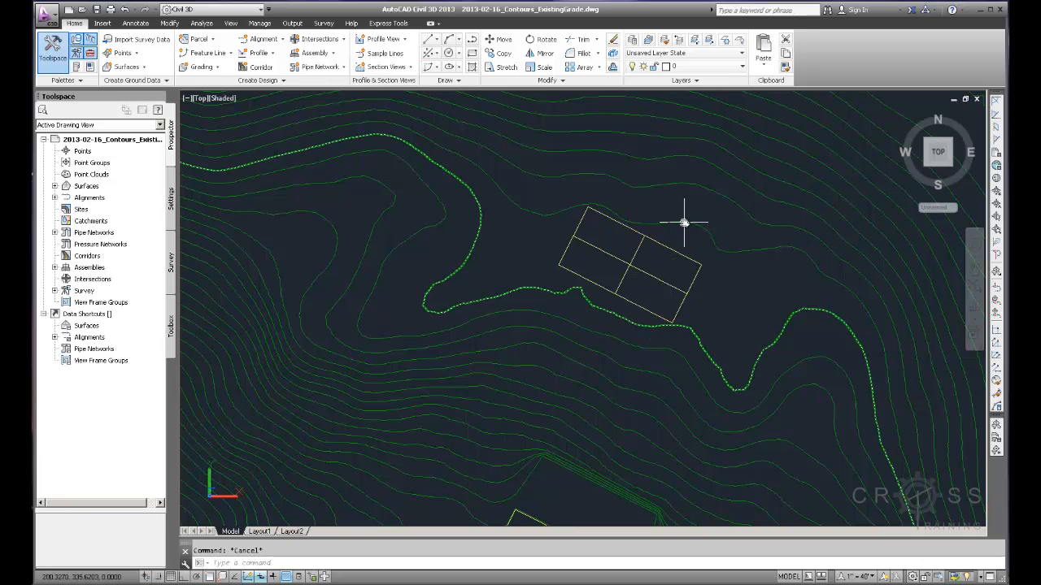
{"action": "key", "text": "Escape"}
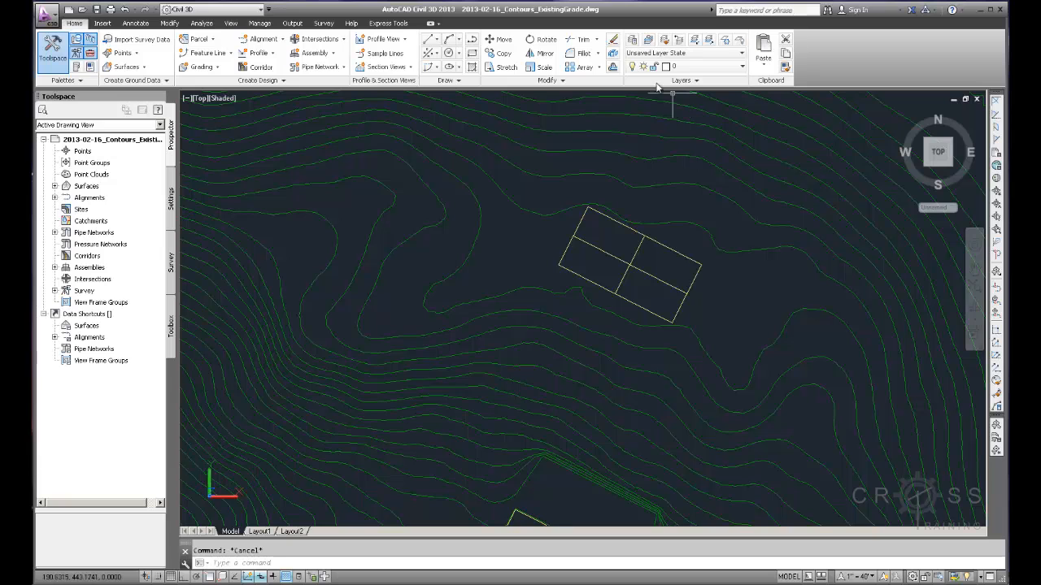
Step: Thaw the C-TOPO-MINR-N layer in the Layer Properties Manager and close the manager
{"action": "left_click", "coordinate": [632, 39]}
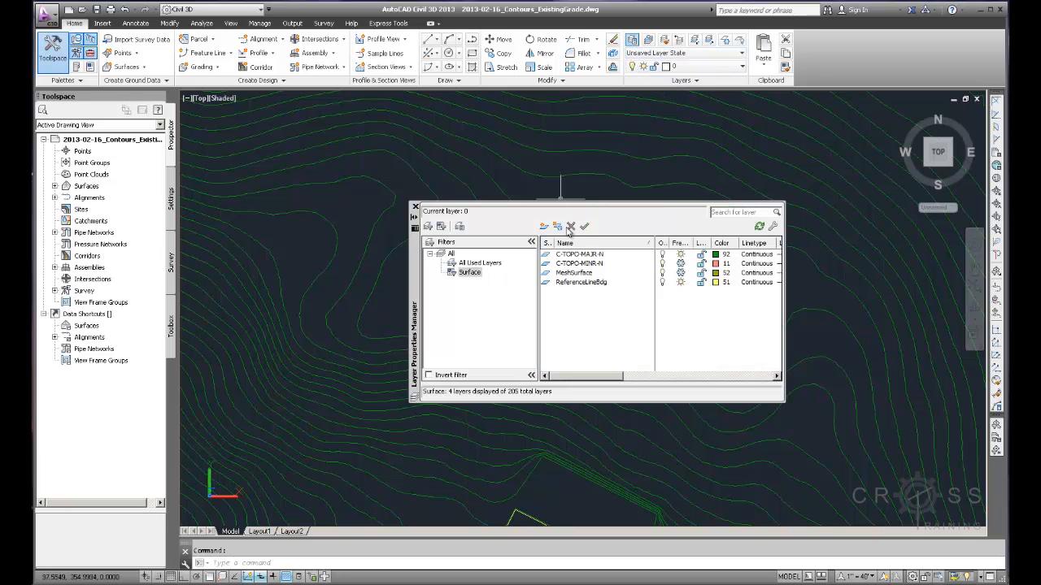
{"action": "left_click", "coordinate": [681, 263]}
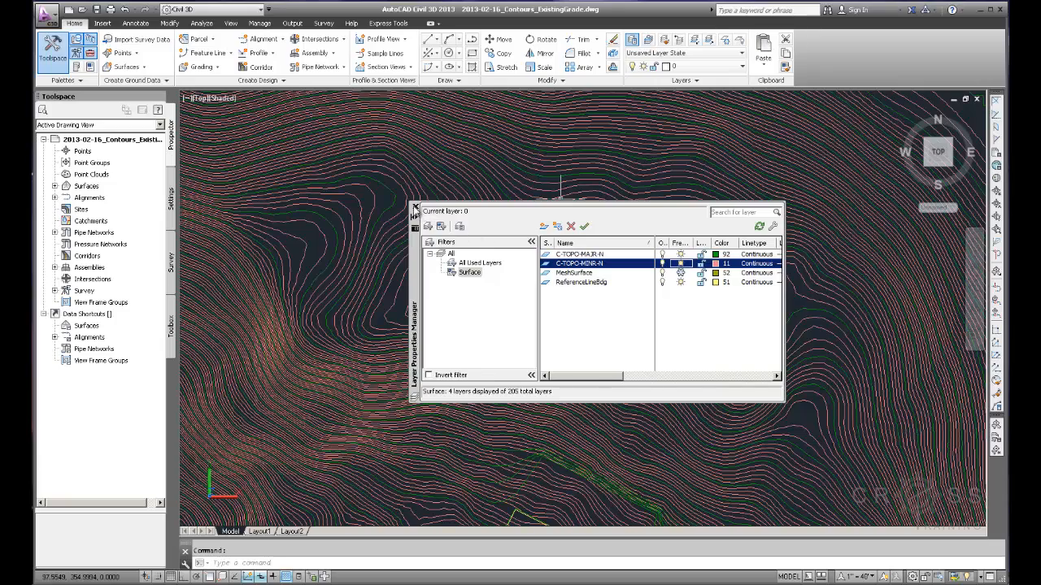
{"action": "left_click", "coordinate": [415, 208]}
Step: Compare the minor contour spacing inside and around the copied building outline with that at the original building pad
{"action": "scroll", "coordinate": [634, 264], "scroll_direction": "up", "scroll_amount": 4}
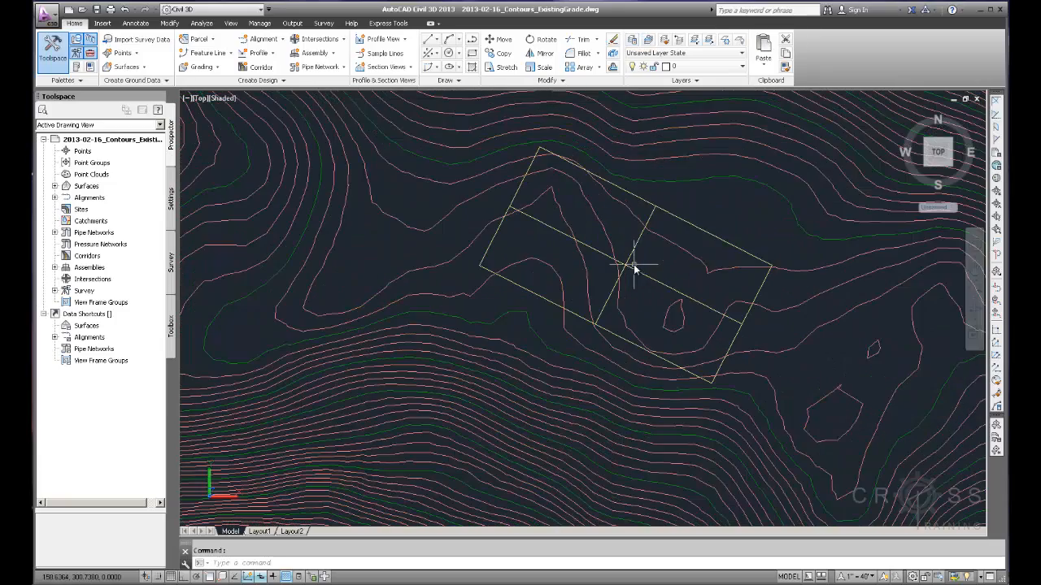
{"action": "middle_click_drag", "start_coordinate": [715, 279], "coordinate": [697, 246]}
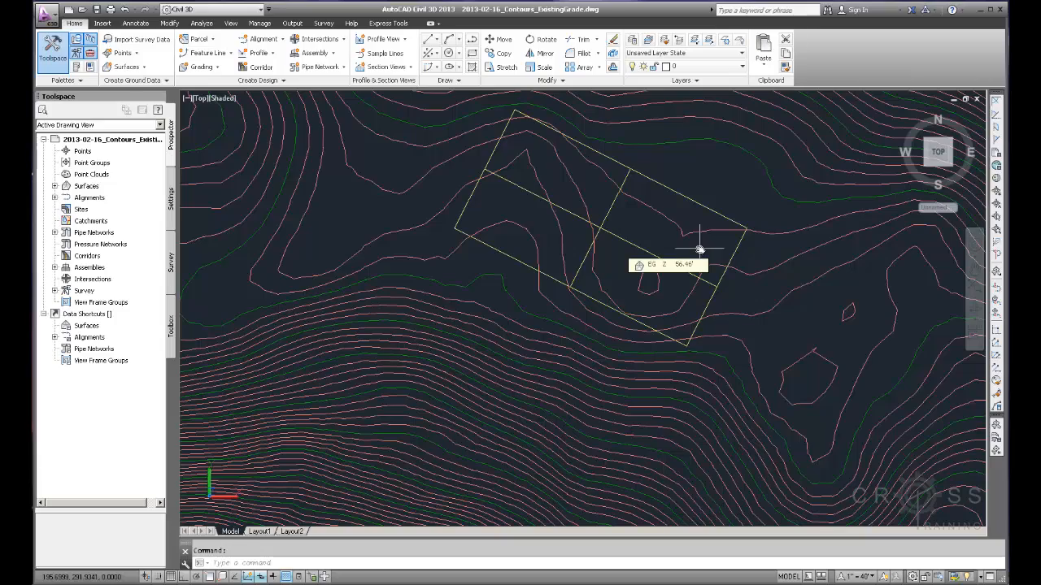
{"action": "scroll", "coordinate": [699, 248], "scroll_direction": "down", "scroll_amount": 6}
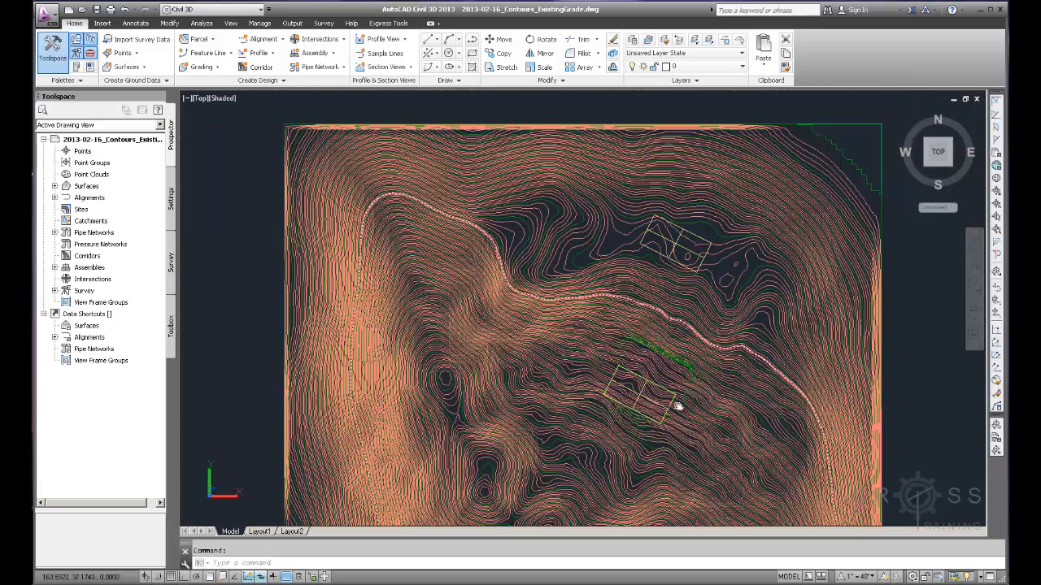
{"action": "scroll", "coordinate": [675, 372], "scroll_direction": "up", "scroll_amount": 7}
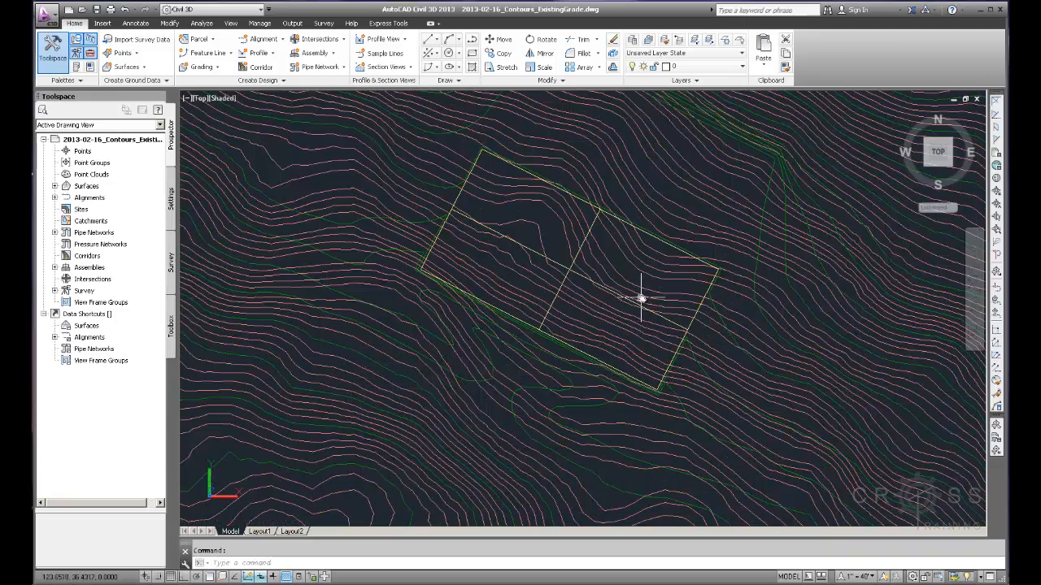
{"action": "scroll", "coordinate": [606, 281], "scroll_direction": "down", "scroll_amount": 4}
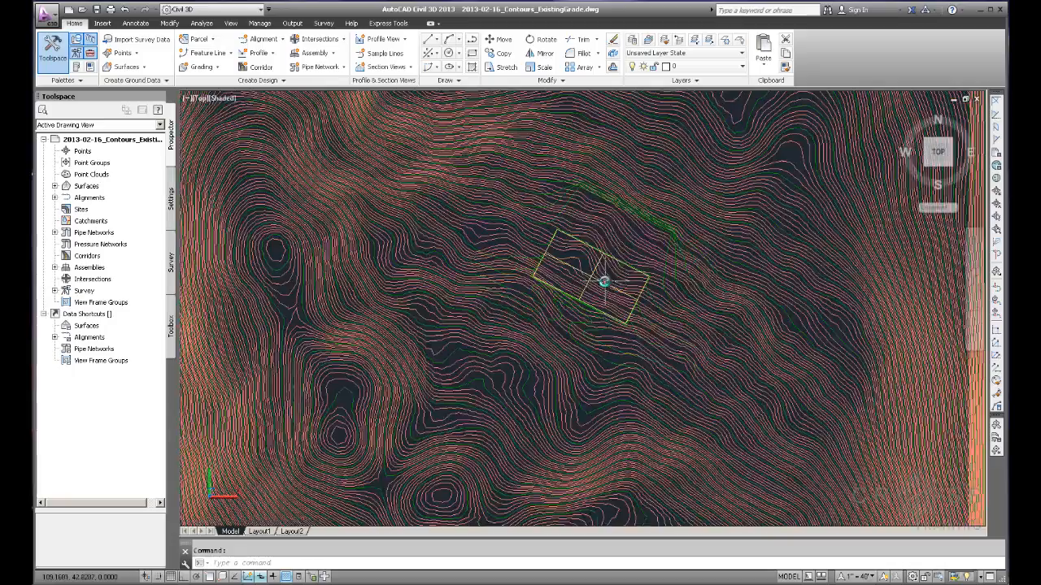
{"action": "scroll", "coordinate": [618, 280], "scroll_direction": "down", "scroll_amount": 2}
{"action": "scroll", "coordinate": [611, 308], "scroll_direction": "up", "scroll_amount": 5}
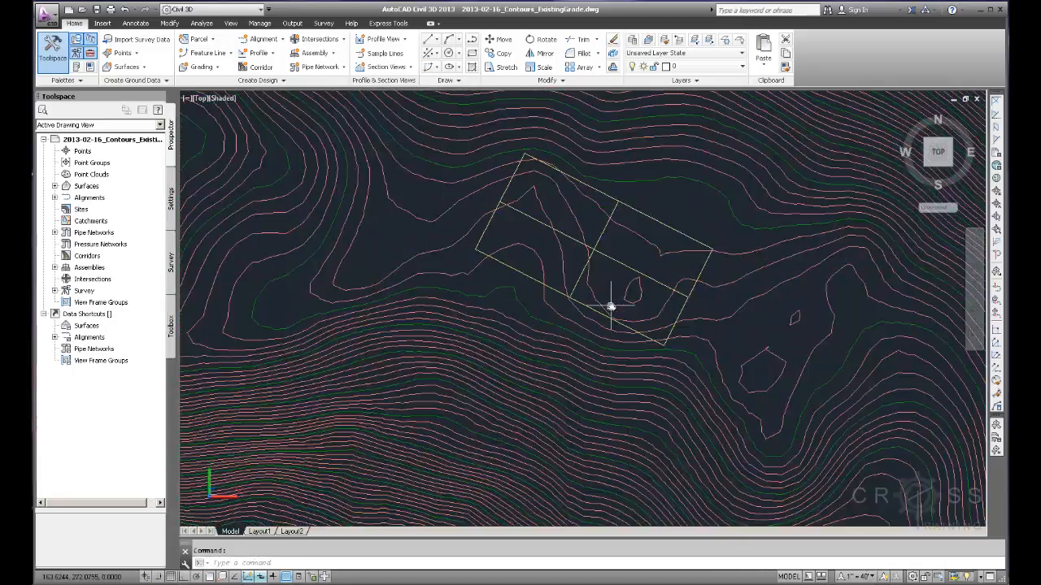
{"action": "scroll", "coordinate": [610, 307], "scroll_direction": "down", "scroll_amount": 1}
{"action": "middle_click_drag", "start_coordinate": [592, 418], "coordinate": [623, 297]}
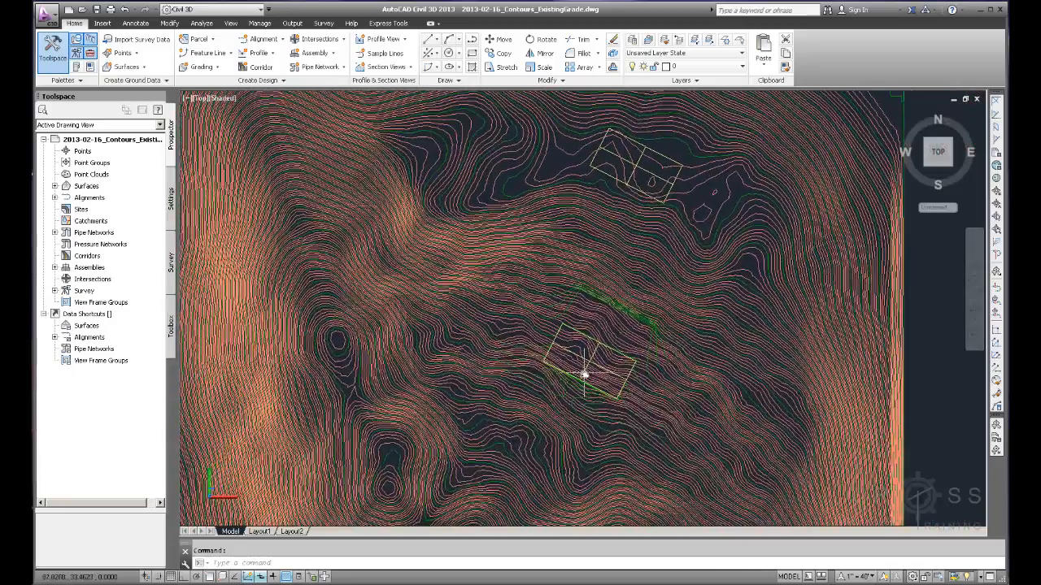
{"action": "scroll", "coordinate": [583, 374], "scroll_direction": "up", "scroll_amount": 2}
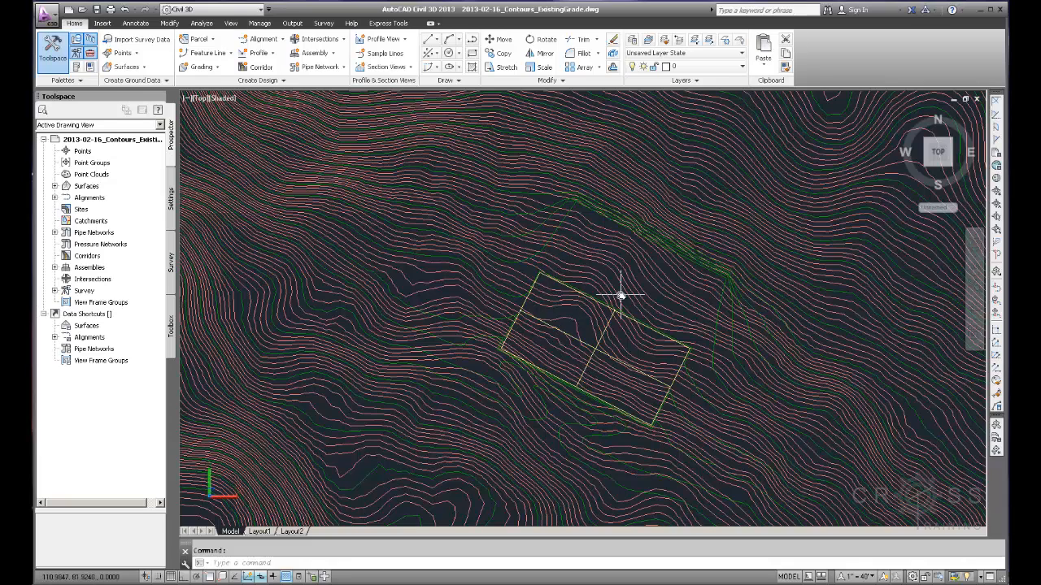